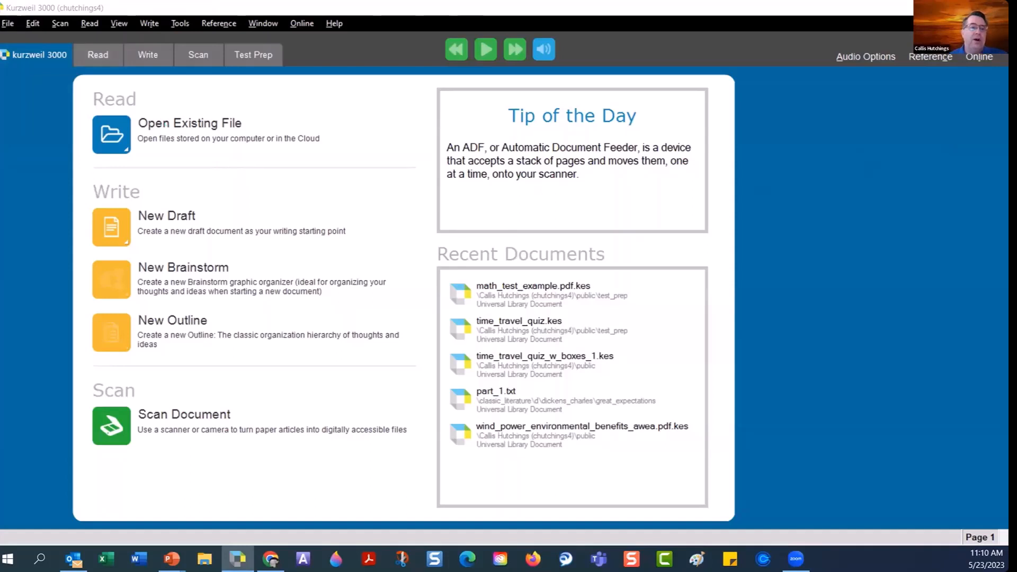
Open time_travel_quiz.kes from the Universal Library's public > test_prep folder.
{"action": "left_click", "coordinate": [8, 23]}
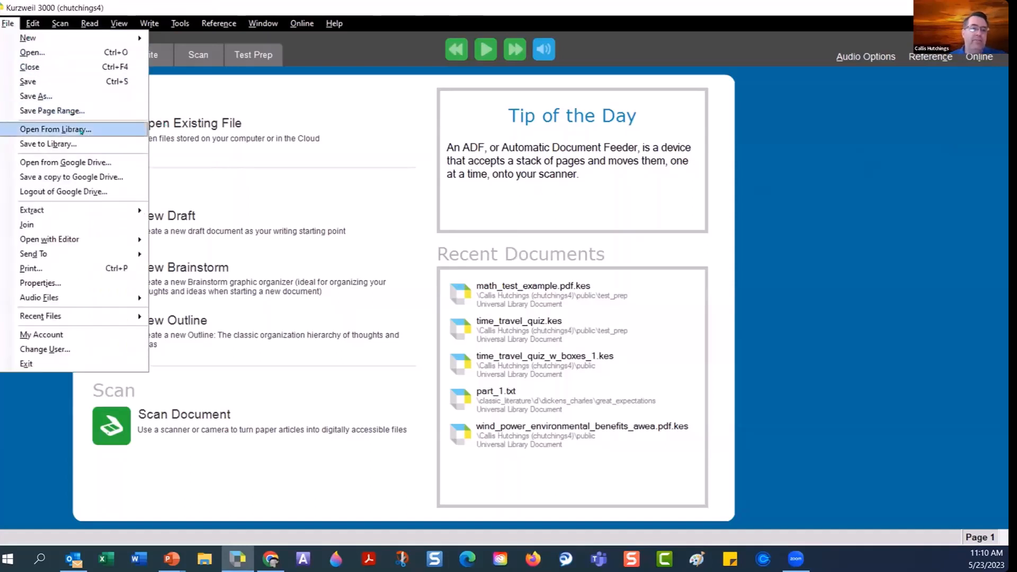
{"action": "left_click", "coordinate": [81, 129]}
{"action": "double_click", "coordinate": [155, 192]}
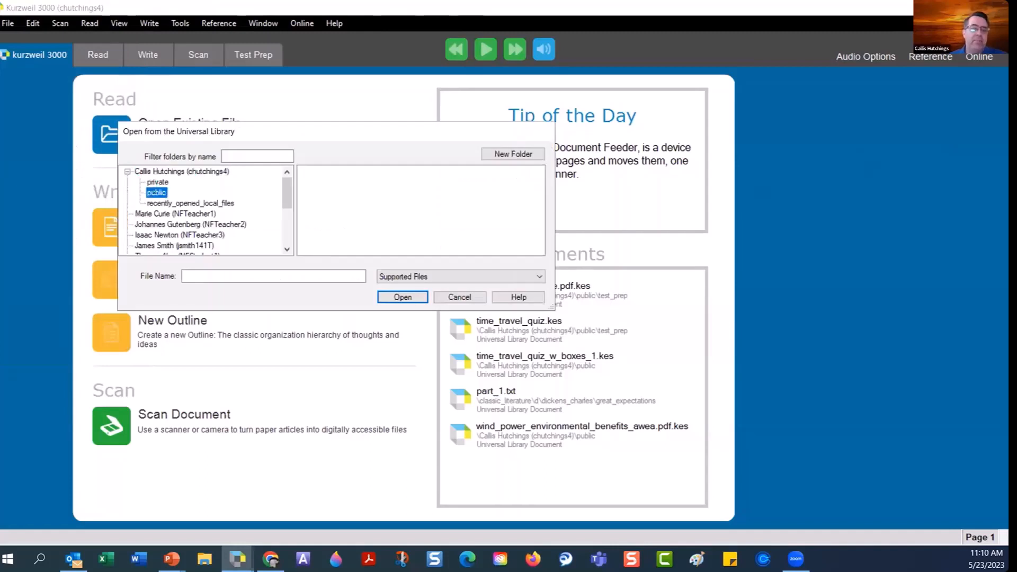
{"action": "left_click", "coordinate": [174, 234]}
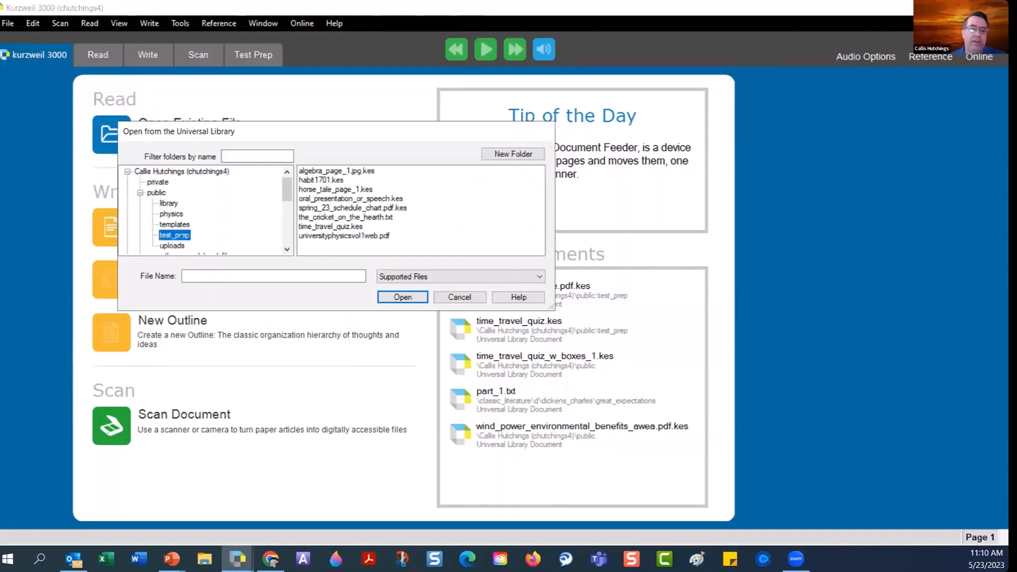
{"action": "left_click", "coordinate": [157, 192]}
{"action": "right_click", "coordinate": [158, 191]}
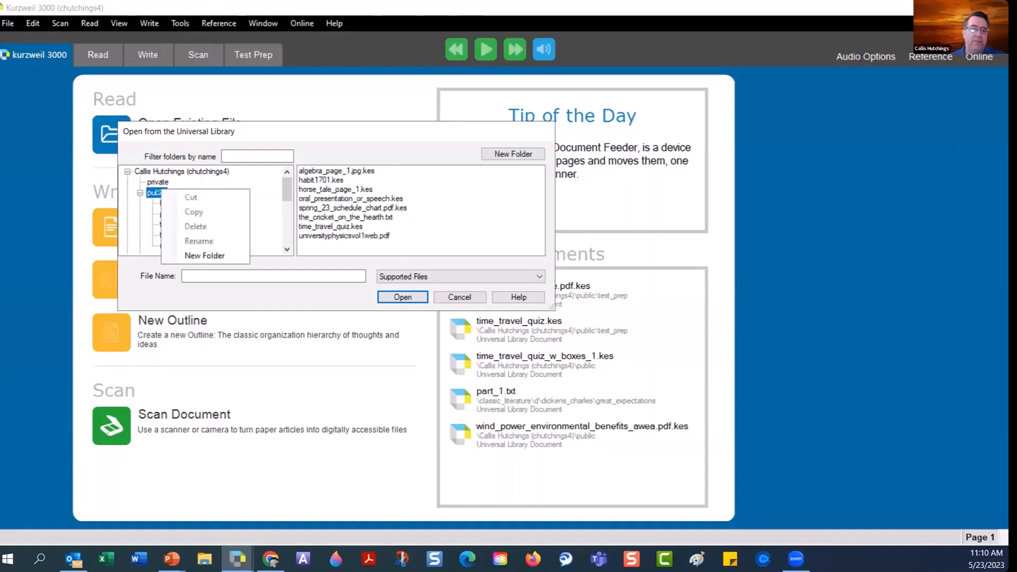
{"action": "left_click", "coordinate": [425, 184]}
{"action": "left_click", "coordinate": [174, 234]}
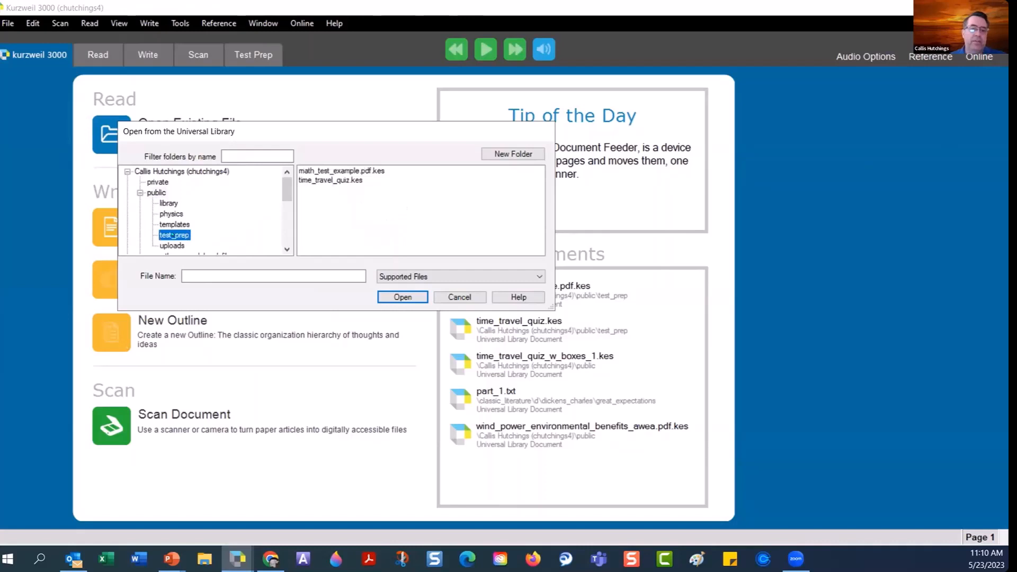
{"action": "left_click", "coordinate": [333, 180]}
{"action": "left_click", "coordinate": [402, 296]}
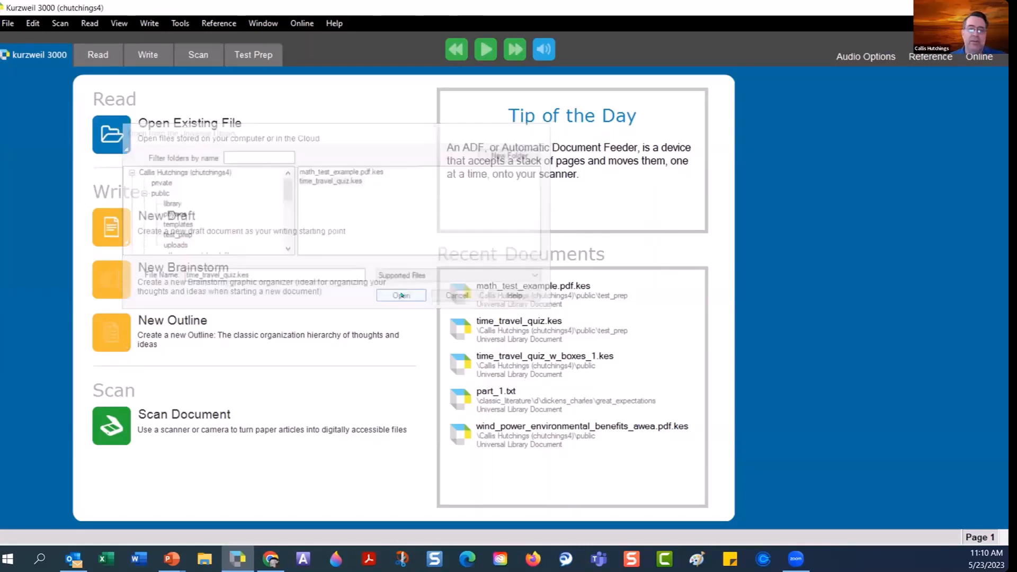
{"action": "scroll", "coordinate": [426, 317], "scroll_direction": "up", "scroll_amount": 12}
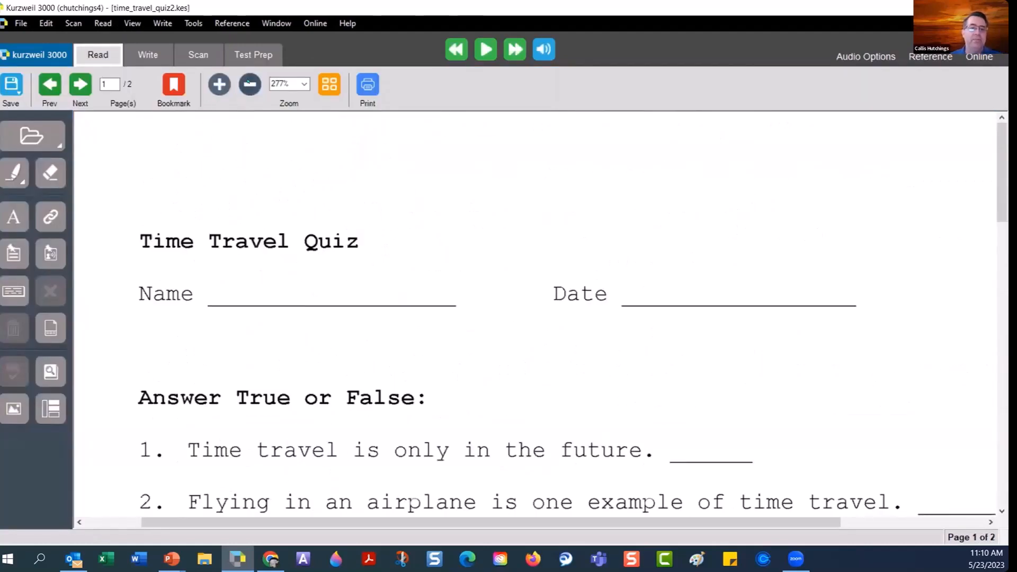
Zoom the quiz out three steps to 187%, scroll through it, and open the Tools menu.
{"action": "left_click", "coordinate": [250, 85]}
{"action": "left_click", "coordinate": [250, 84]}
{"action": "left_click", "coordinate": [250, 84]}
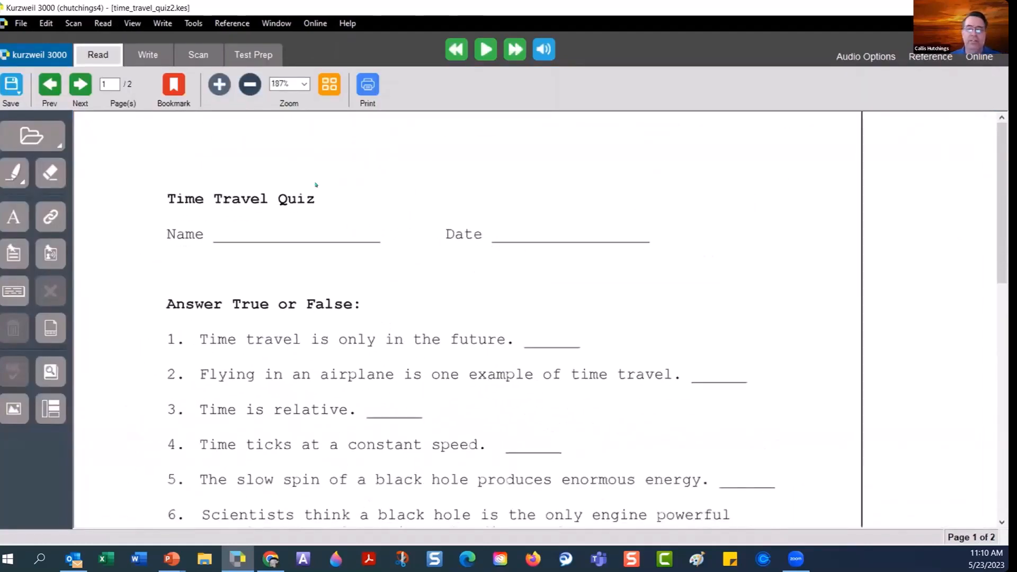
{"action": "scroll", "coordinate": [478, 376], "scroll_direction": "down", "scroll_amount": 5}
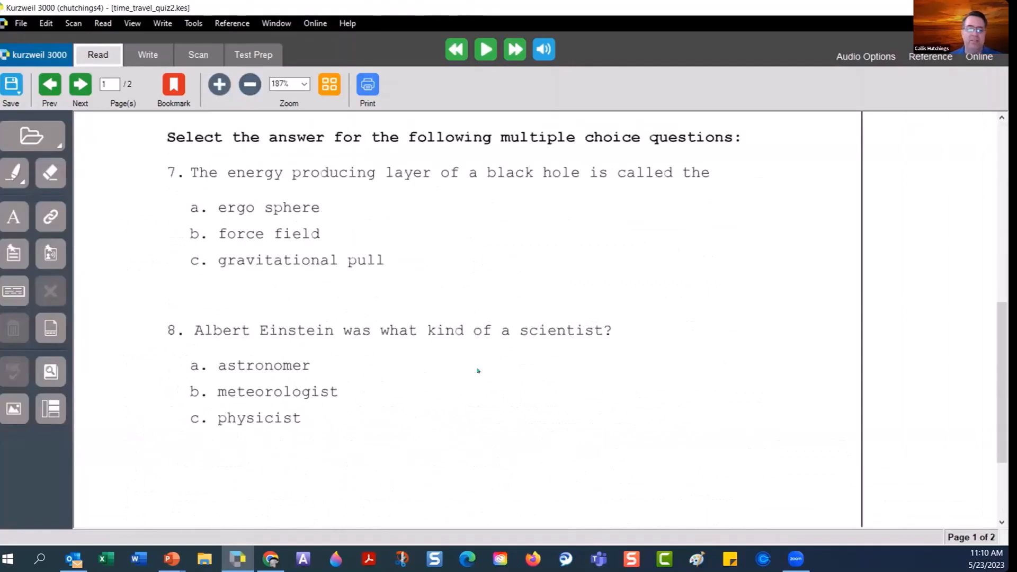
{"action": "scroll", "coordinate": [479, 371], "scroll_direction": "up", "scroll_amount": 5}
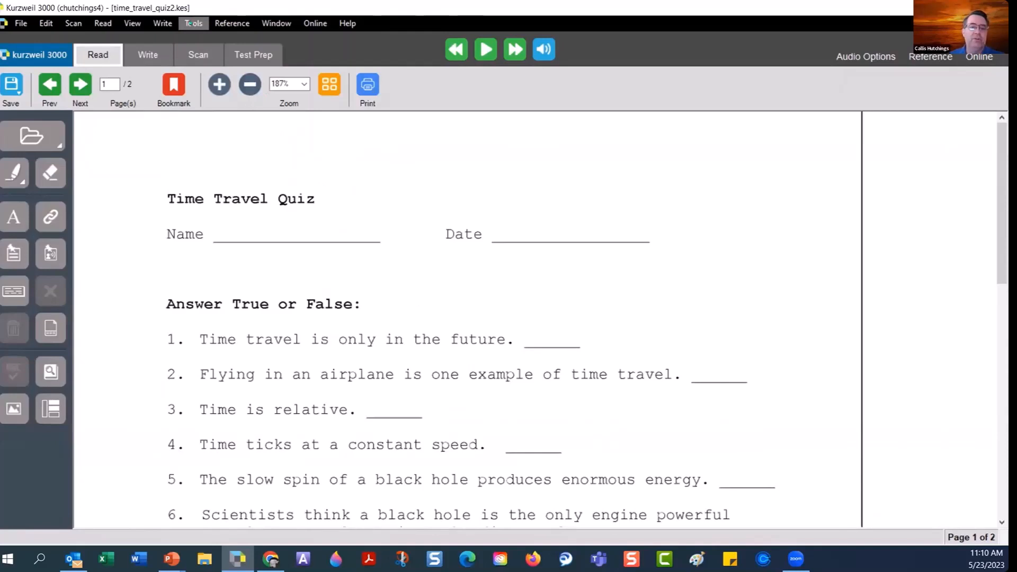
{"action": "left_click", "coordinate": [189, 24]}
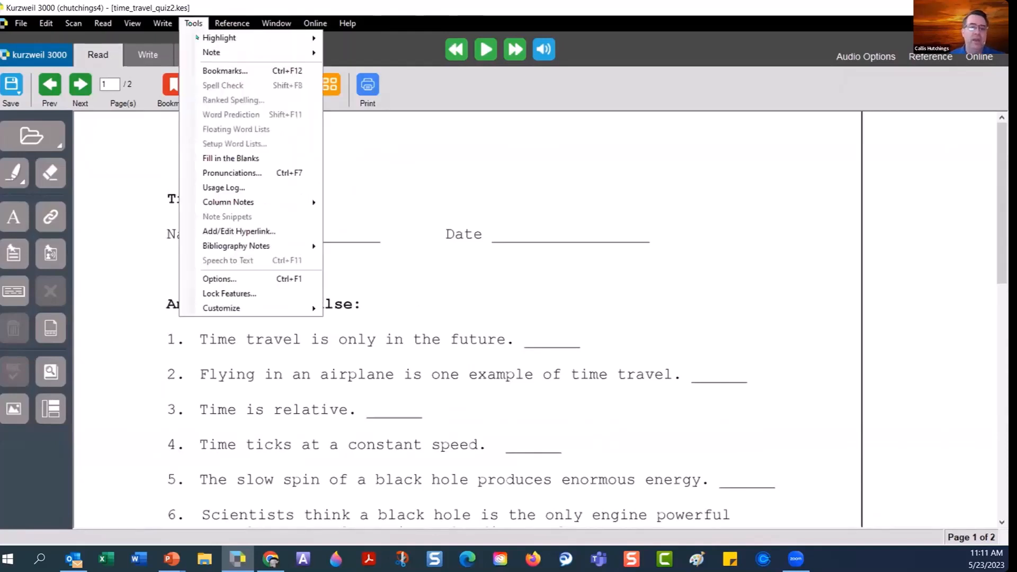
Apply Fill in the Blanks so each blank line gets an orange answer field, and check them.
{"action": "left_click", "coordinate": [268, 158]}
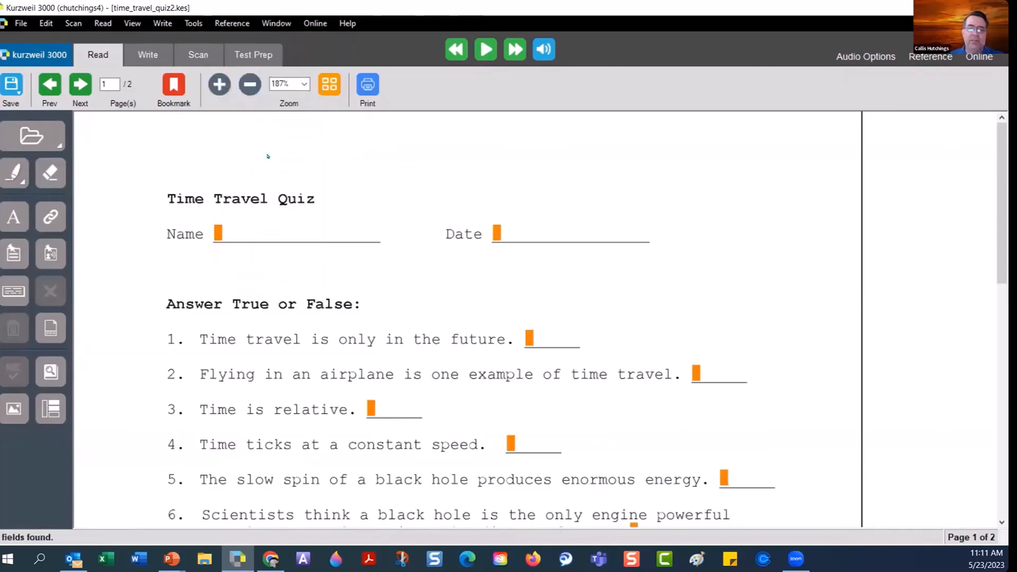
{"action": "scroll", "coordinate": [259, 234], "scroll_direction": "down", "scroll_amount": 3}
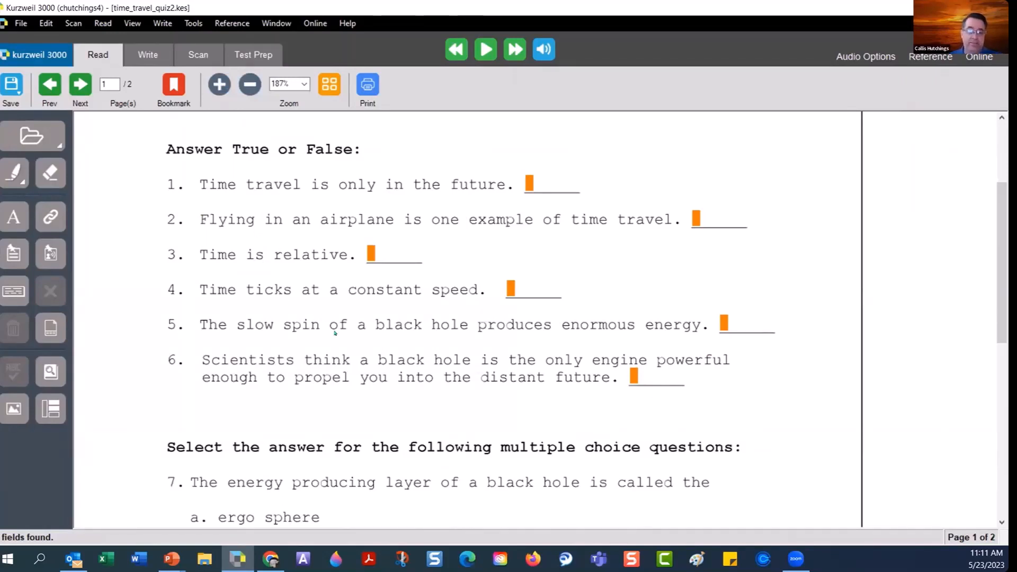
{"action": "scroll", "coordinate": [335, 332], "scroll_direction": "up", "scroll_amount": 3}
{"action": "scroll", "coordinate": [334, 332], "scroll_direction": "down", "scroll_amount": 3}
{"action": "left_click", "coordinate": [14, 224]}
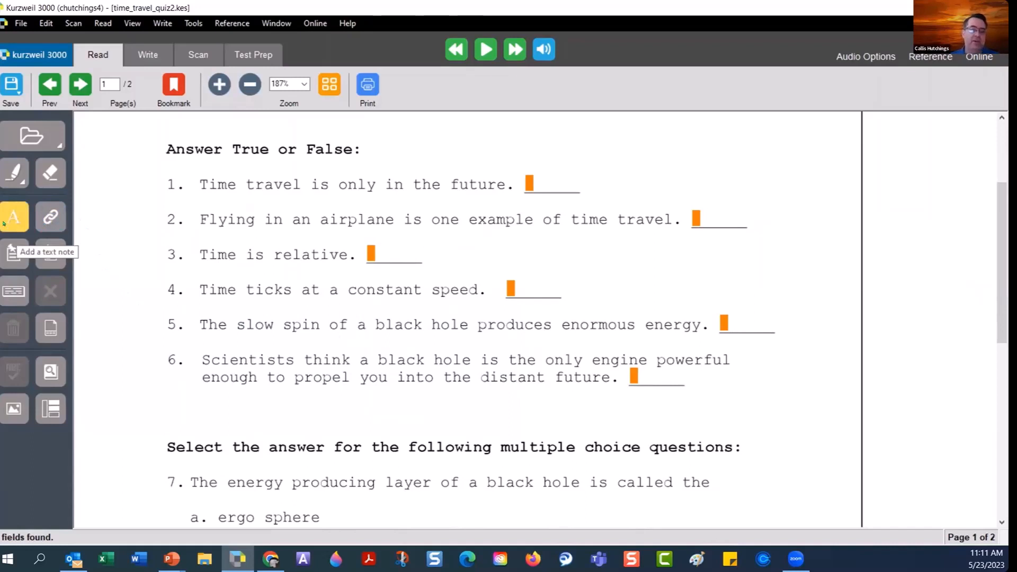
{"action": "left_click", "coordinate": [6, 223]}
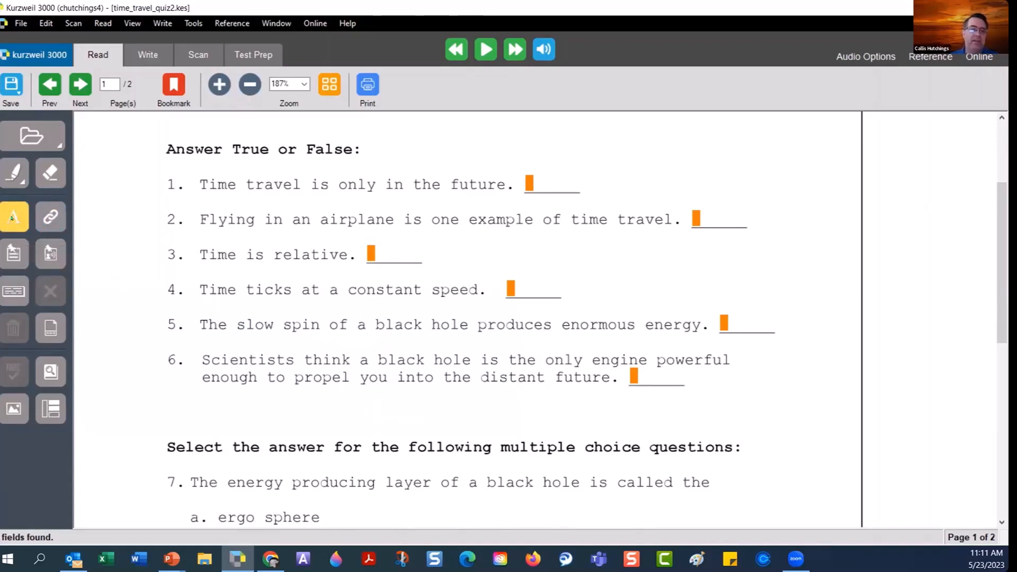
{"action": "left_click", "coordinate": [193, 403]}
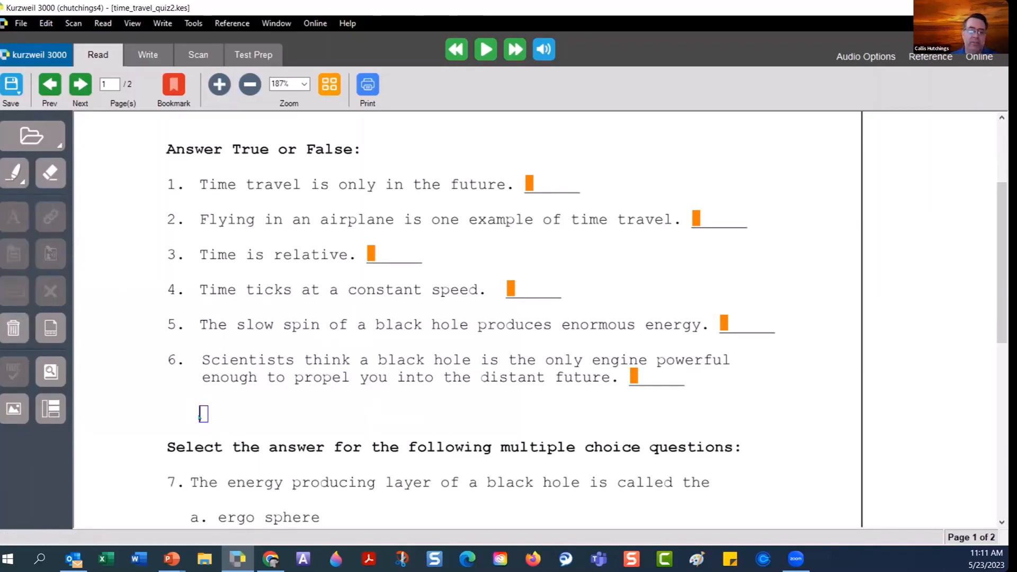
{"action": "right_click", "coordinate": [201, 415]}
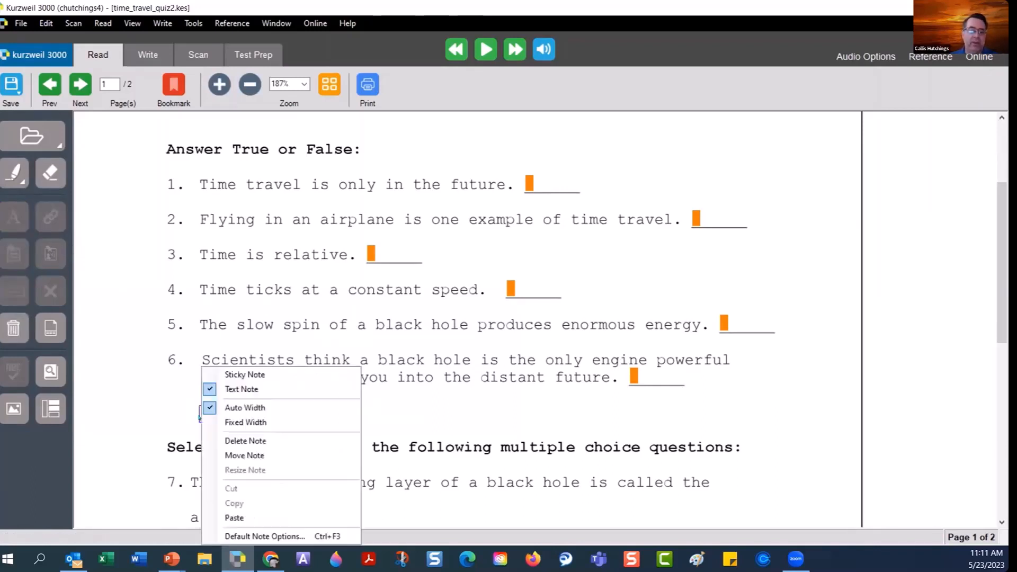
{"action": "left_click", "coordinate": [255, 442]}
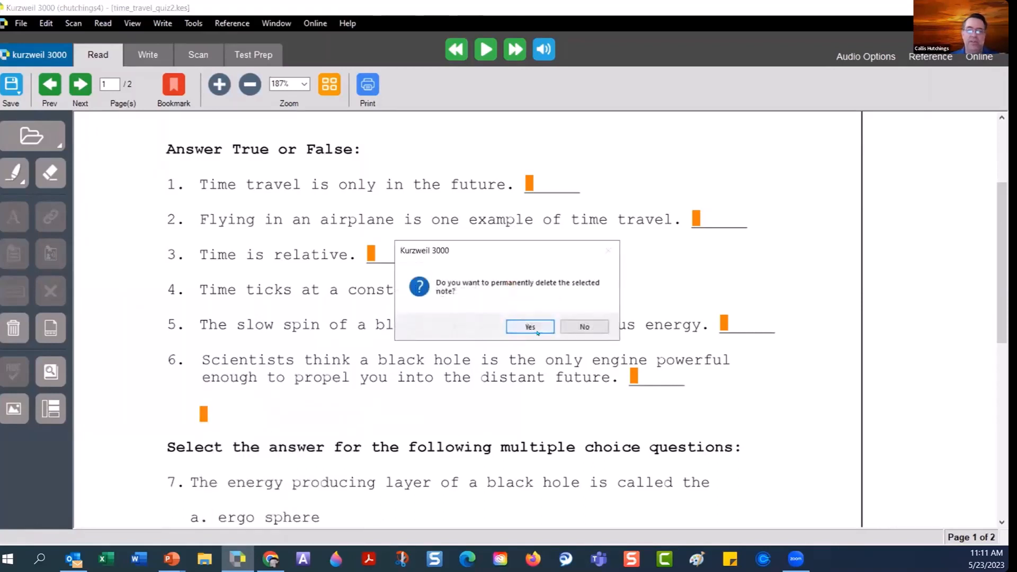
{"action": "left_click", "coordinate": [531, 326]}
{"action": "scroll", "coordinate": [477, 396], "scroll_direction": "up", "scroll_amount": 3}
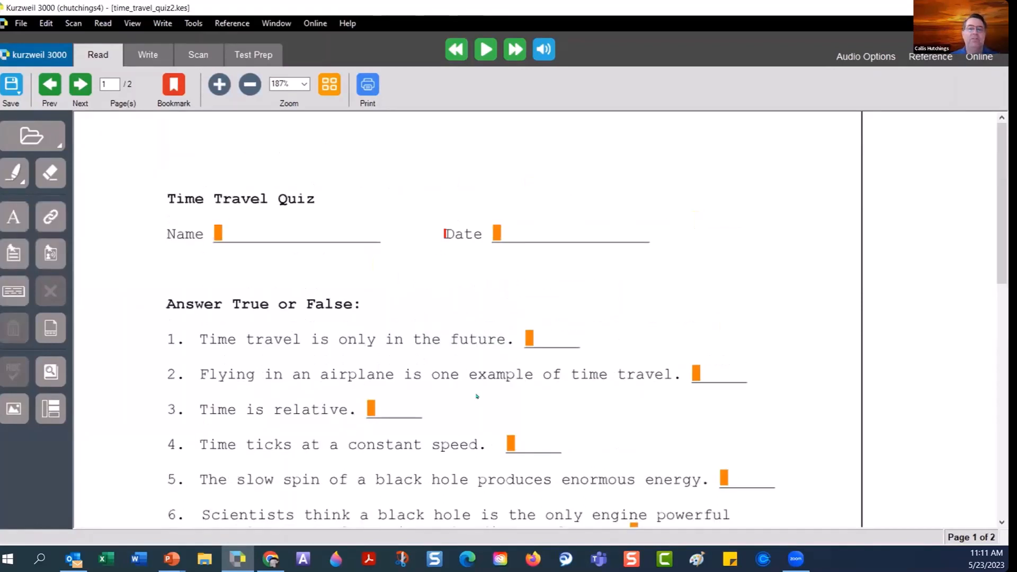
Enter the student's full name in the quiz's Name field and commit it.
{"action": "left_click", "coordinate": [218, 233]}
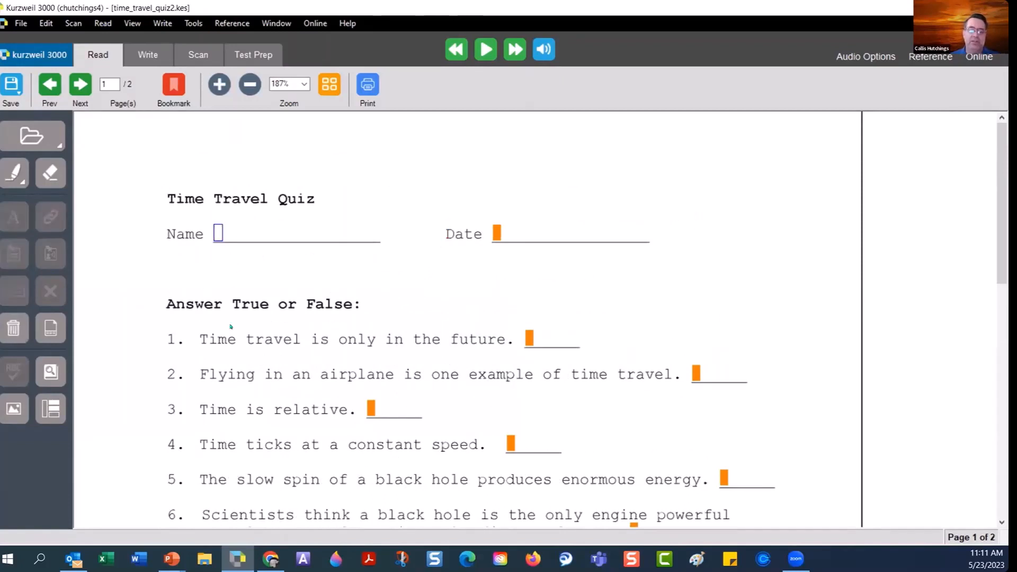
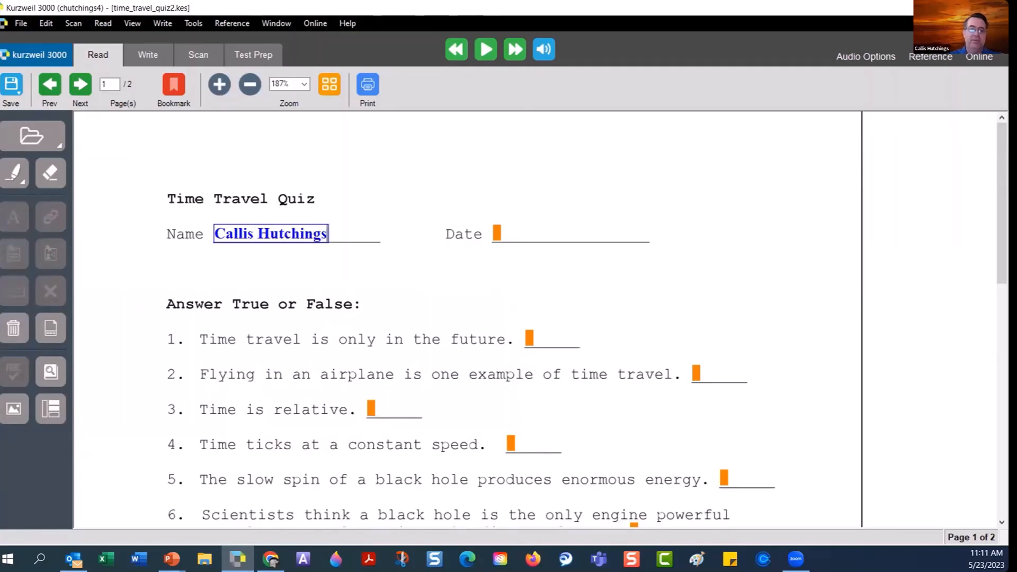
{"action": "left_click", "coordinate": [375, 266]}
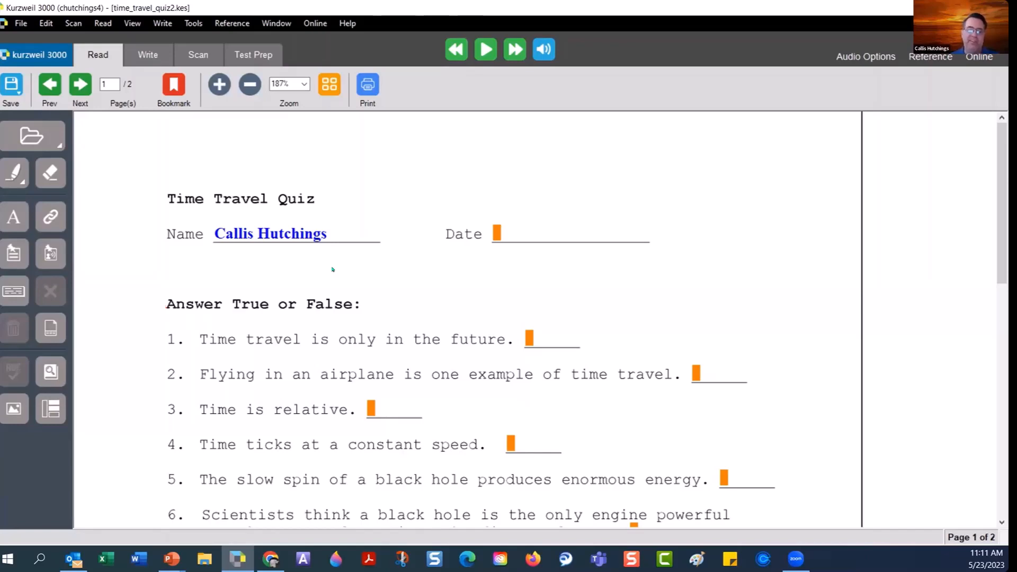
Scroll down to questions 7 and 8 and switch the highlighter tool to Cross-Out.
{"action": "scroll", "coordinate": [333, 269], "scroll_direction": "down", "scroll_amount": 3}
{"action": "scroll", "coordinate": [333, 269], "scroll_direction": "down", "scroll_amount": 3}
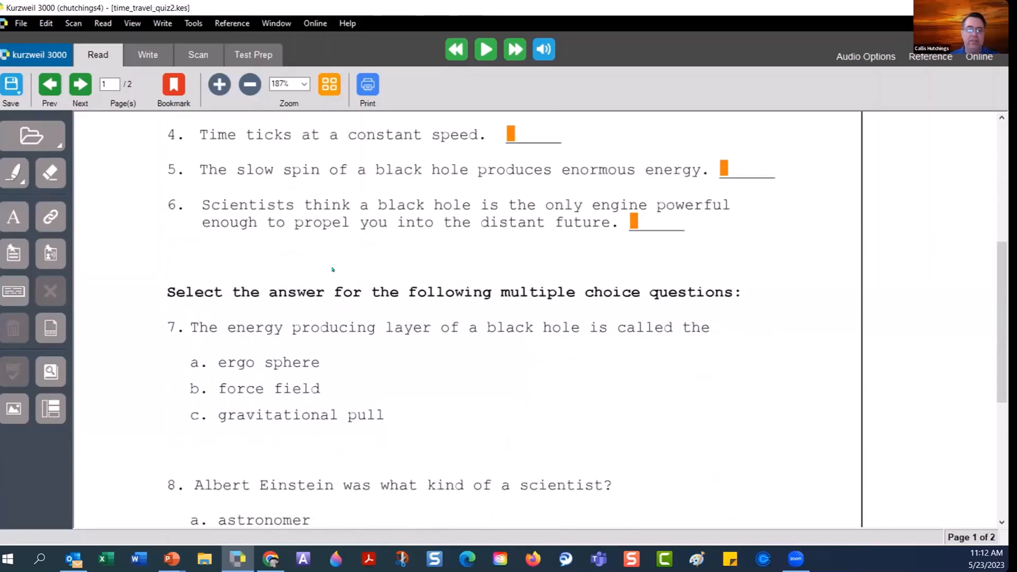
{"action": "scroll", "coordinate": [332, 269], "scroll_direction": "down", "scroll_amount": 3}
{"action": "scroll", "coordinate": [411, 265], "scroll_direction": "up", "scroll_amount": 3}
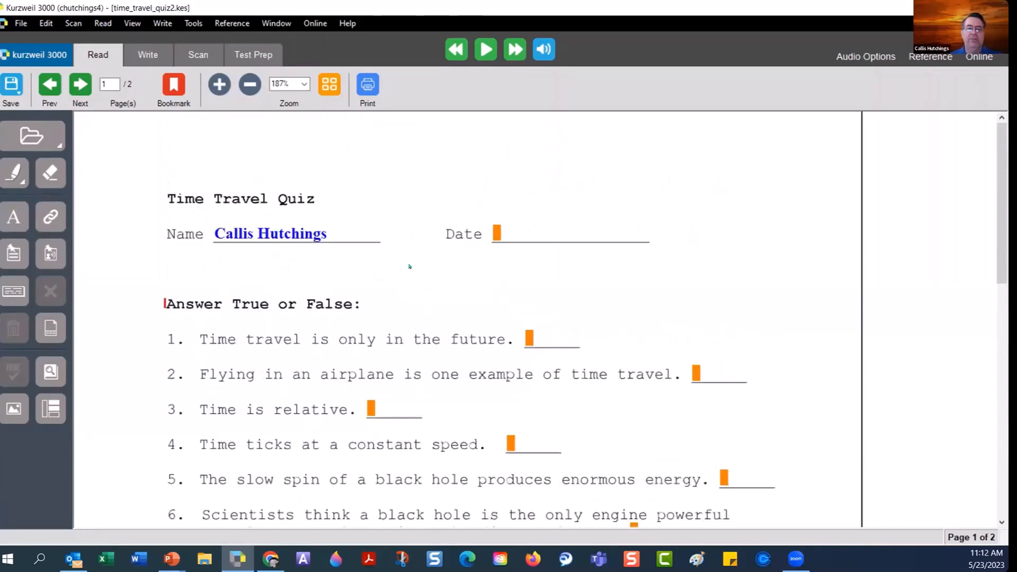
{"action": "scroll", "coordinate": [383, 376], "scroll_direction": "down", "scroll_amount": 3}
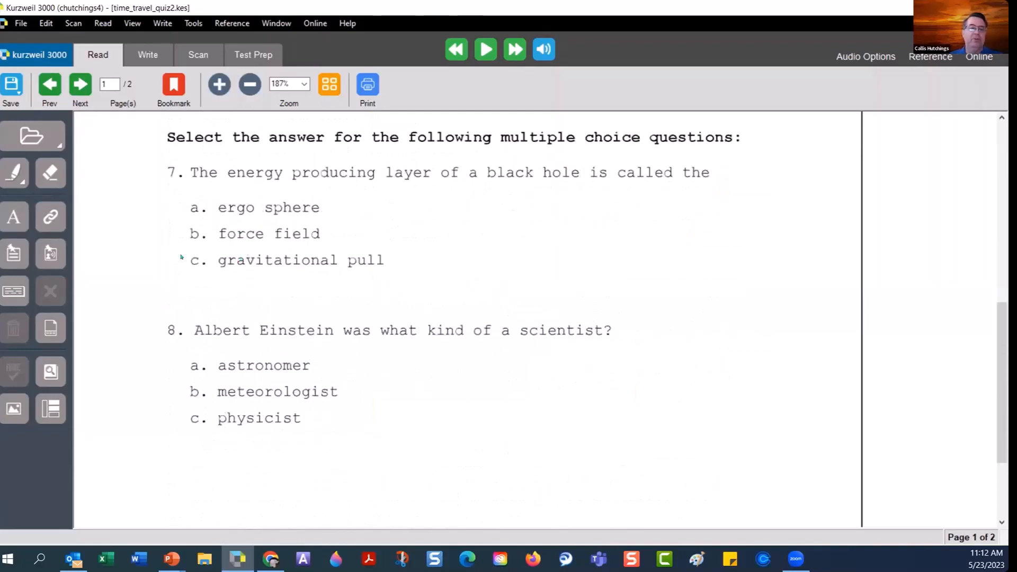
{"action": "left_click", "coordinate": [14, 173]}
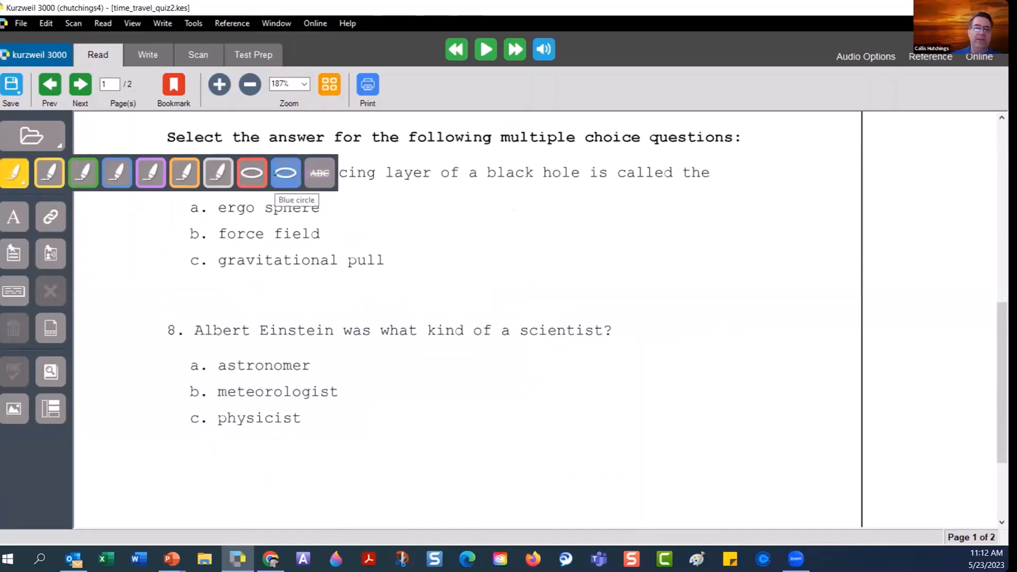
{"action": "left_click", "coordinate": [317, 173]}
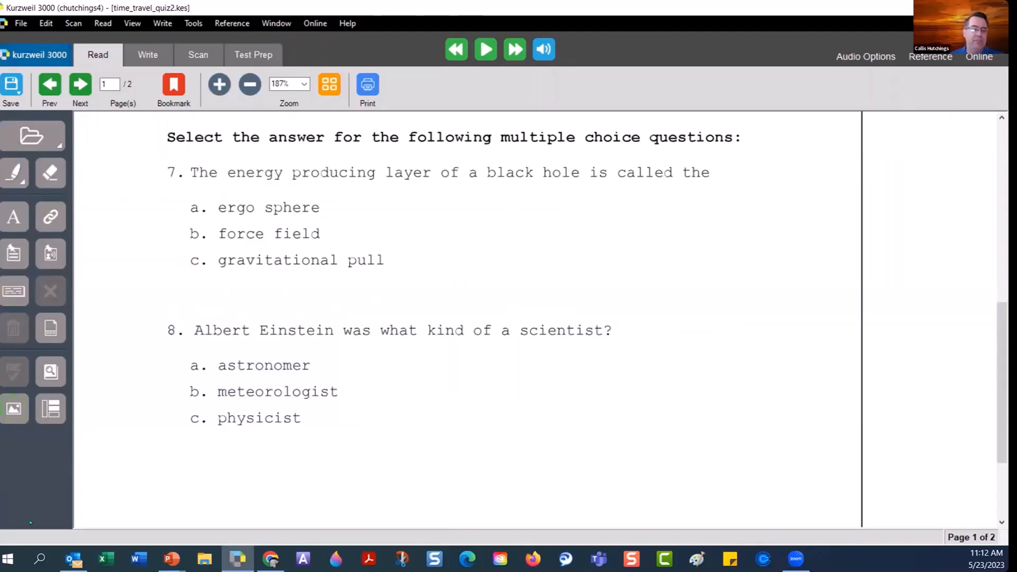
Load the Test Preparation toolbar set, accepting replacement of the current toolbars.
{"action": "right_click", "coordinate": [29, 462]}
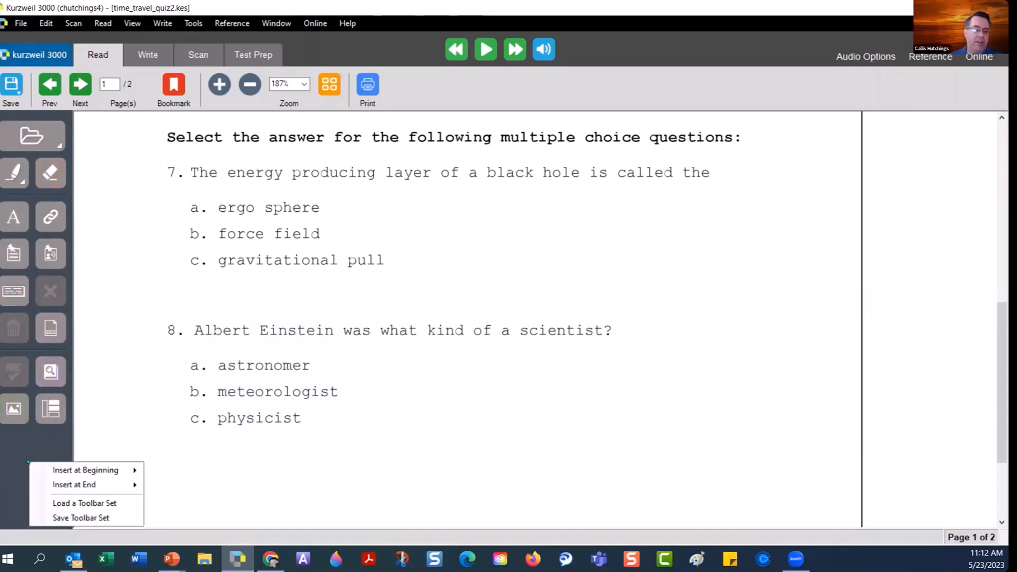
{"action": "left_click", "coordinate": [104, 504]}
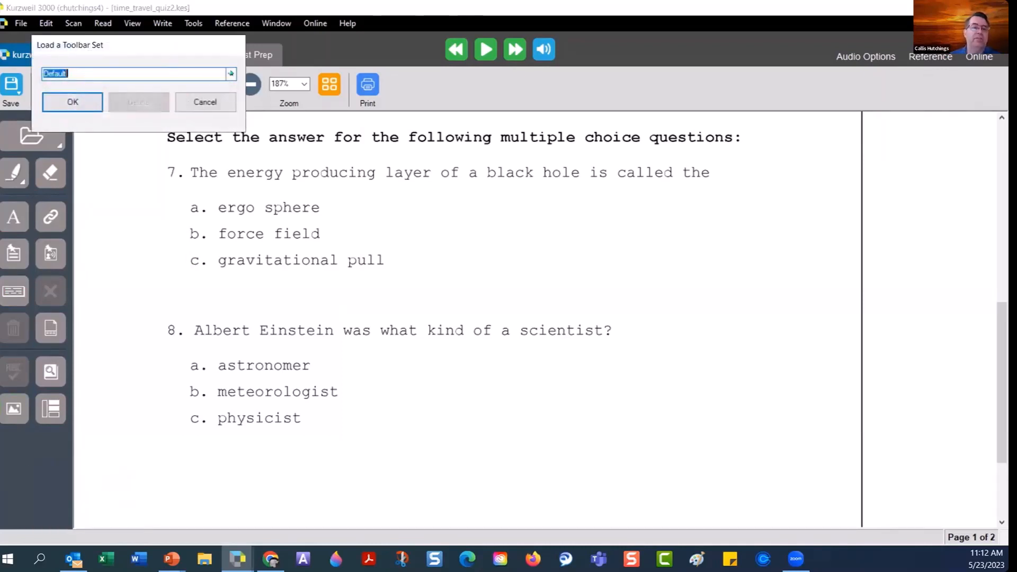
{"action": "left_click", "coordinate": [230, 74]}
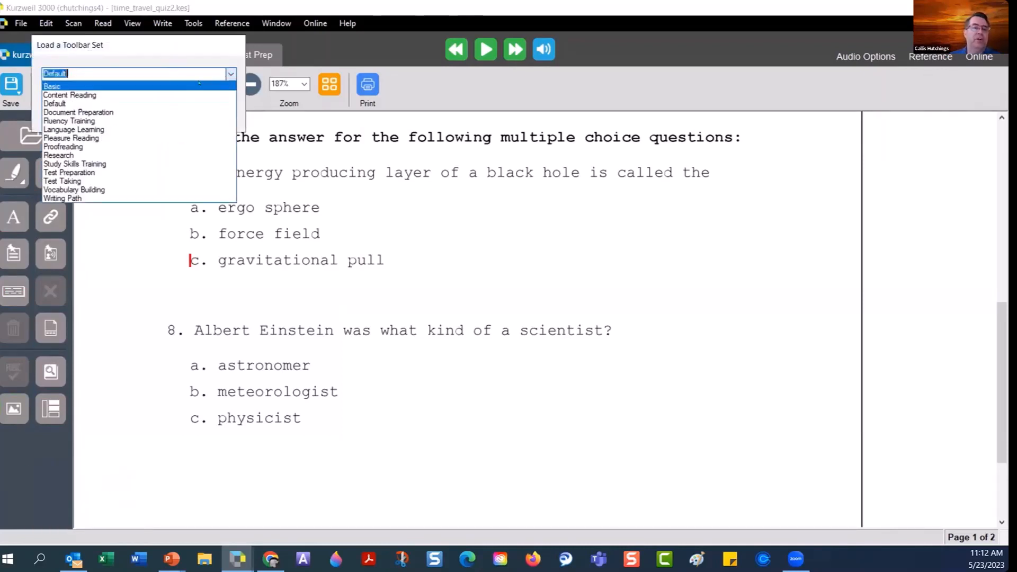
{"action": "left_click", "coordinate": [181, 174]}
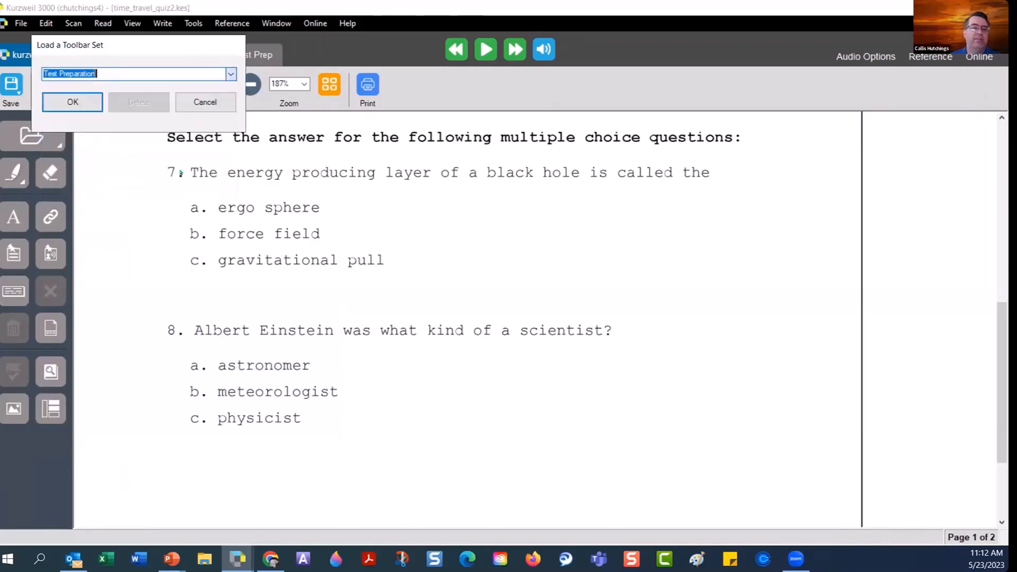
{"action": "left_click", "coordinate": [72, 102]}
{"action": "left_click", "coordinate": [536, 329]}
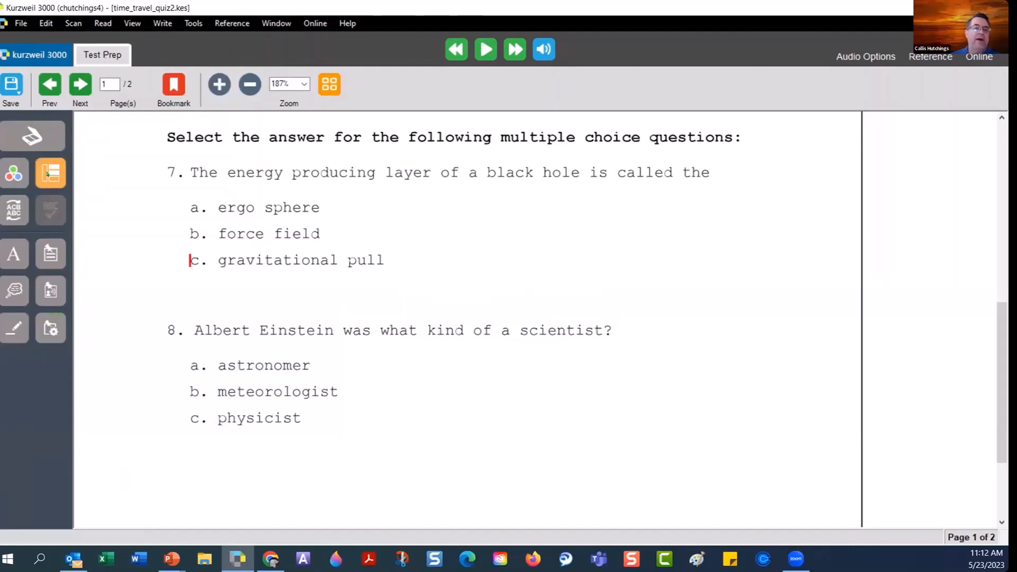
Review the quiz's numbered reading zones, then switch to Edit Underlying Text mode.
{"action": "left_click", "coordinate": [49, 173]}
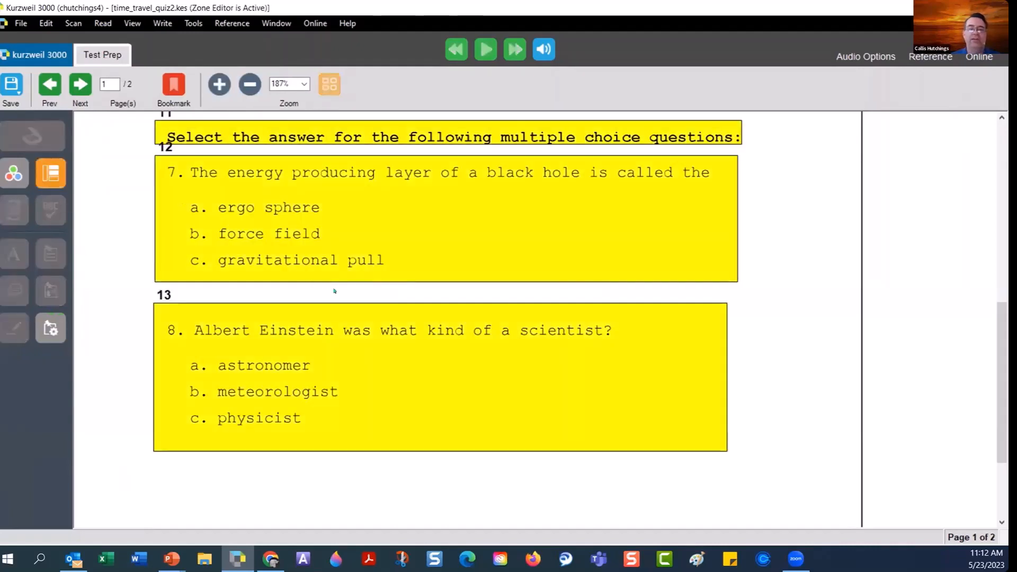
{"action": "scroll", "coordinate": [334, 291], "scroll_direction": "up", "scroll_amount": 6}
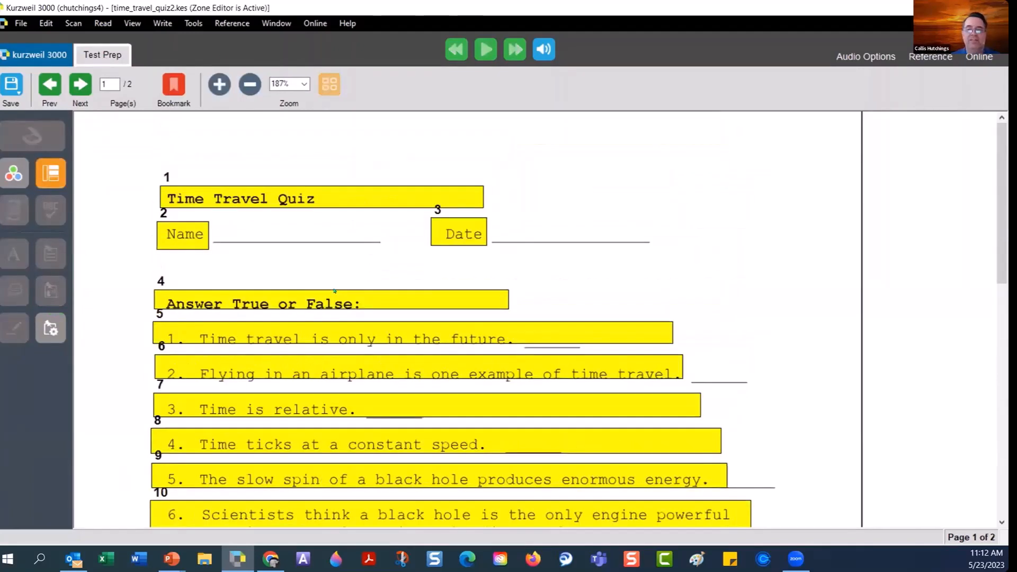
{"action": "scroll", "coordinate": [334, 291], "scroll_direction": "down", "scroll_amount": 3}
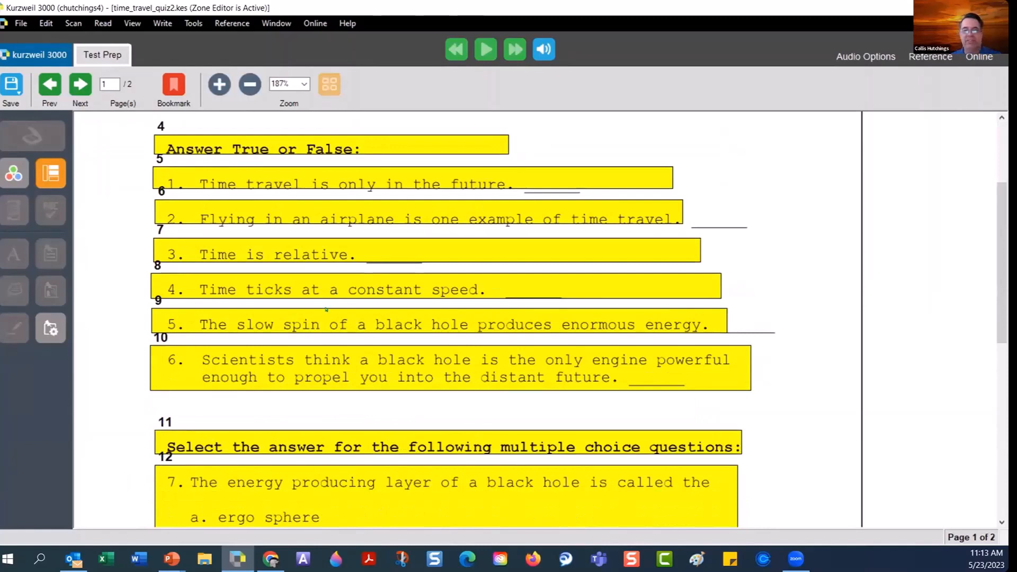
{"action": "scroll", "coordinate": [331, 321], "scroll_direction": "down", "scroll_amount": 3}
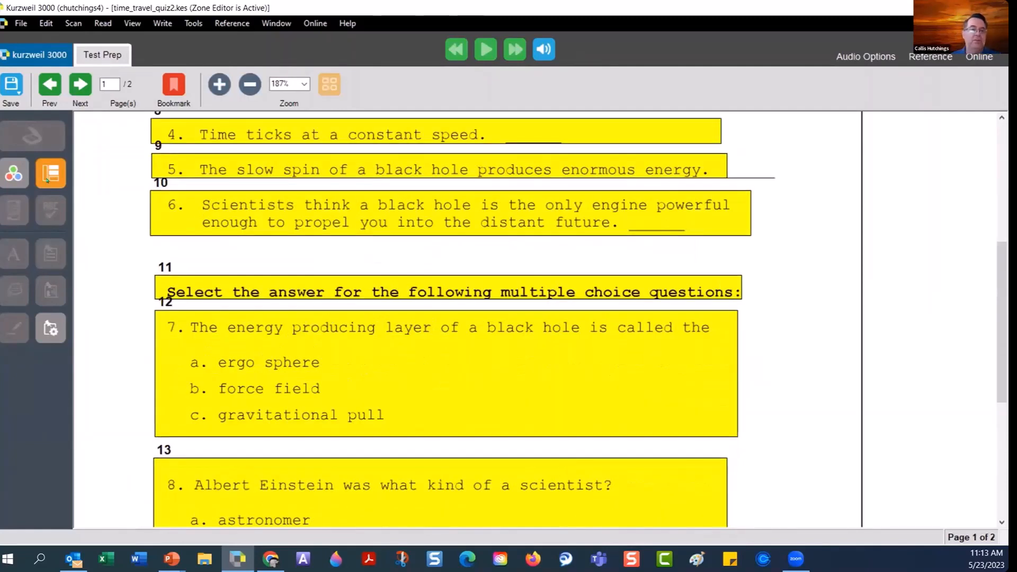
{"action": "left_click", "coordinate": [12, 208]}
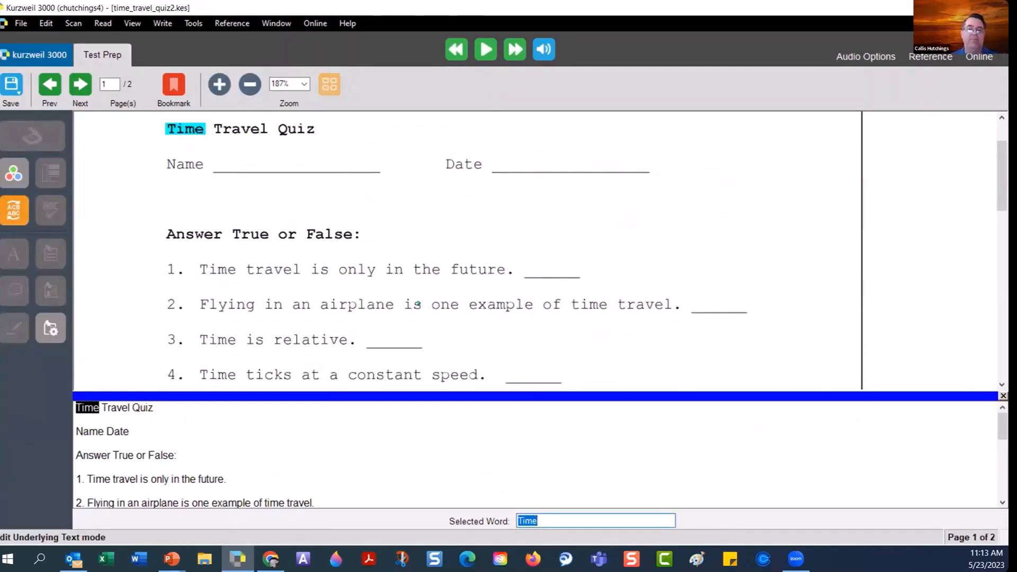
Scroll the underlying text, select 'Scientists', then exit Edit Underlying Text back to the quiz page.
{"action": "scroll", "coordinate": [418, 304], "scroll_direction": "down", "scroll_amount": 5}
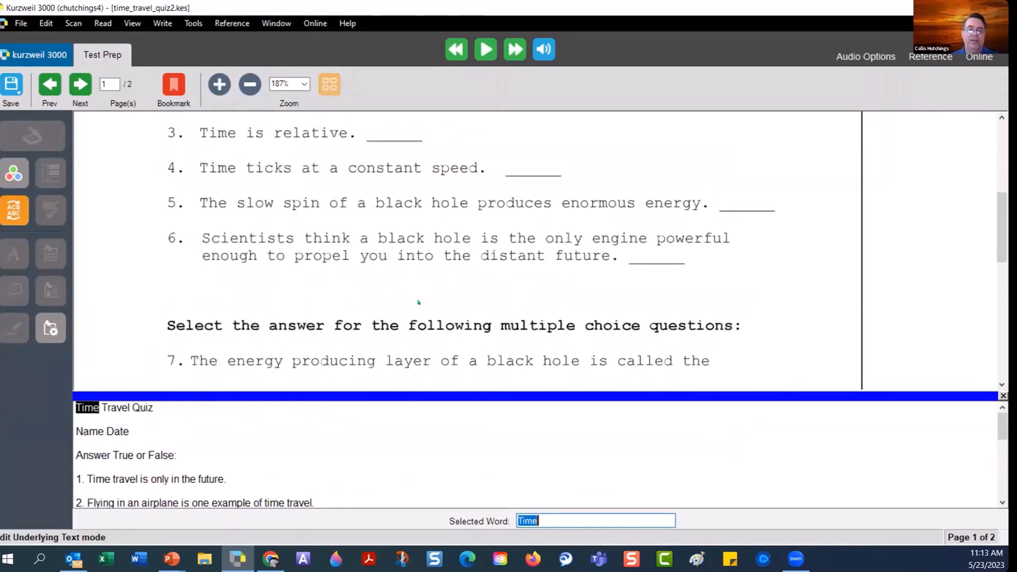
{"action": "scroll", "coordinate": [418, 302], "scroll_direction": "down", "scroll_amount": 3}
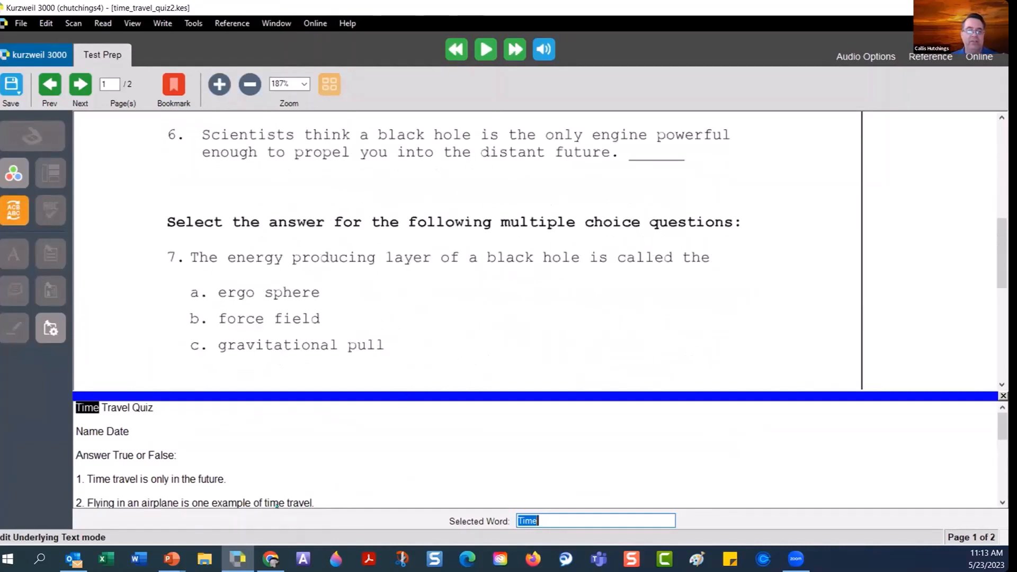
{"action": "left_click", "coordinate": [544, 521]}
{"action": "scroll", "coordinate": [268, 465], "scroll_direction": "down", "scroll_amount": 3}
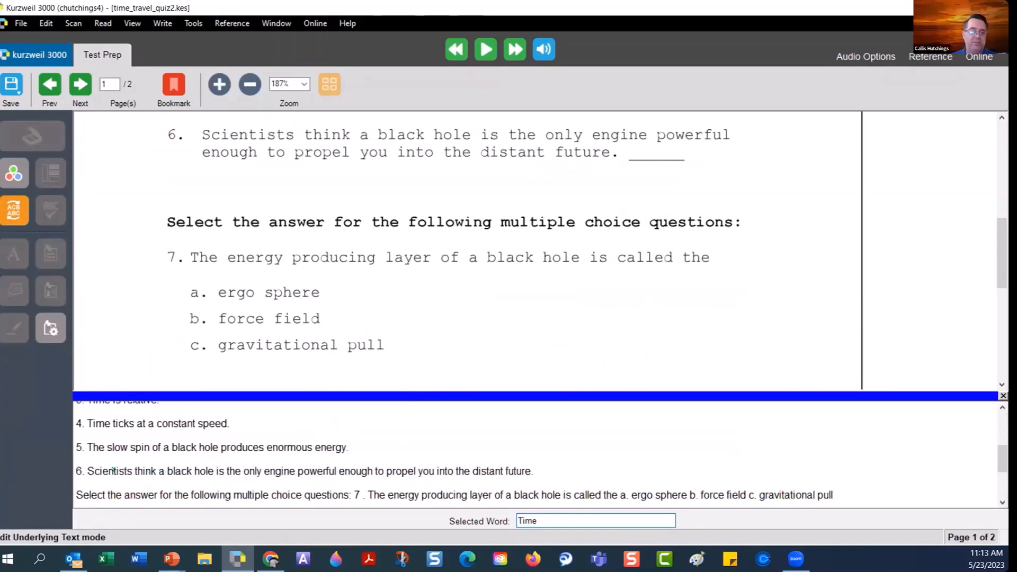
{"action": "left_click", "coordinate": [113, 471]}
{"action": "left_click", "coordinate": [14, 210]}
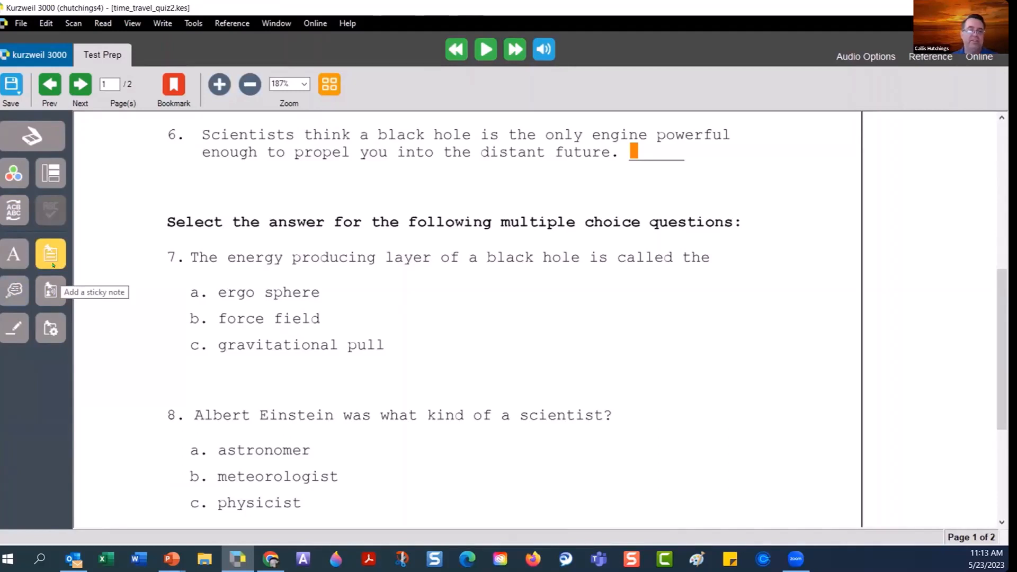
Open the Load a Toolbar Set dialog from the left toolbar's context menu, showing Test Preparation.
{"action": "right_click", "coordinate": [19, 371]}
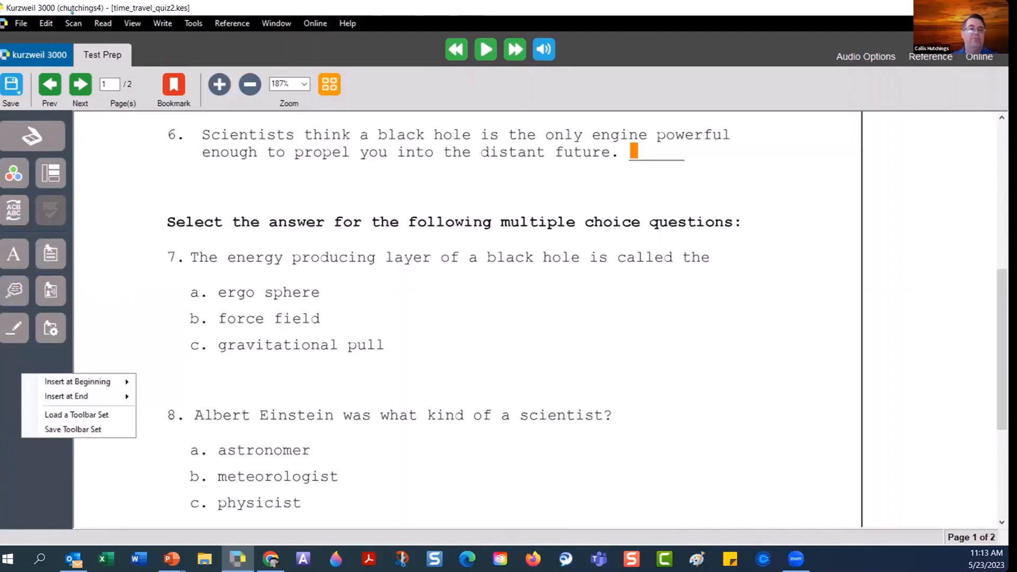
{"action": "left_click", "coordinate": [20, 24]}
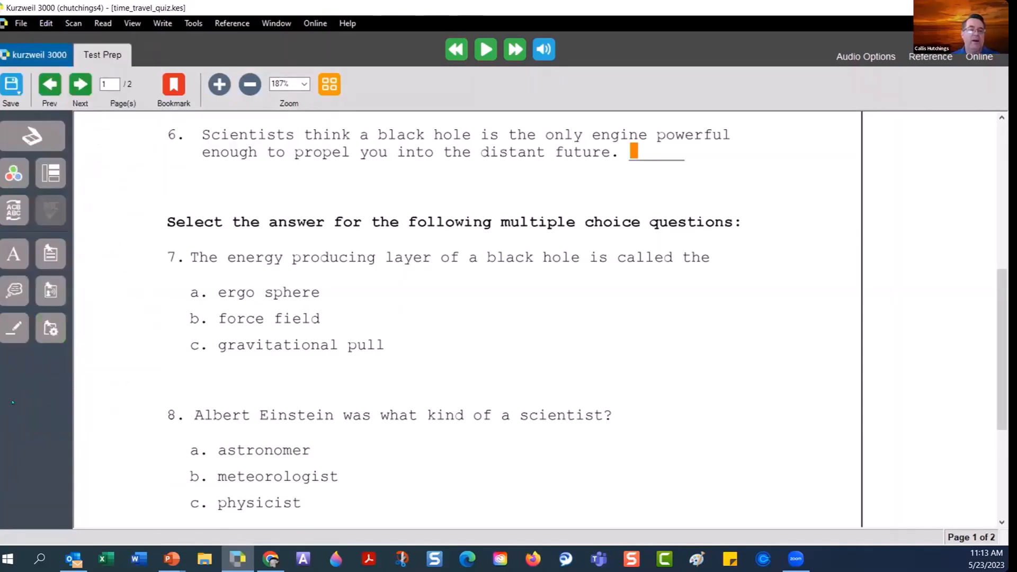
{"action": "right_click", "coordinate": [13, 402]}
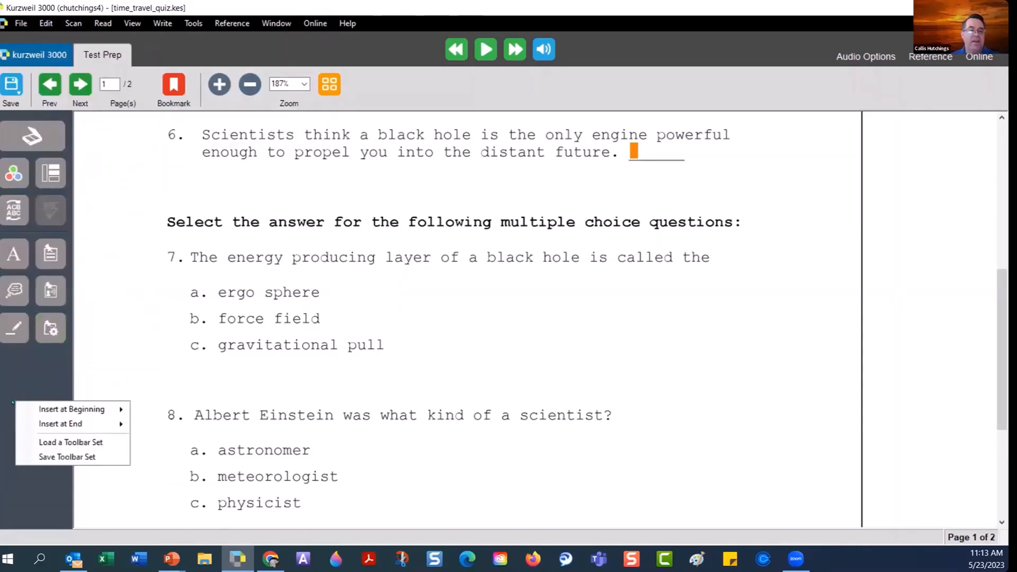
{"action": "left_click", "coordinate": [51, 441]}
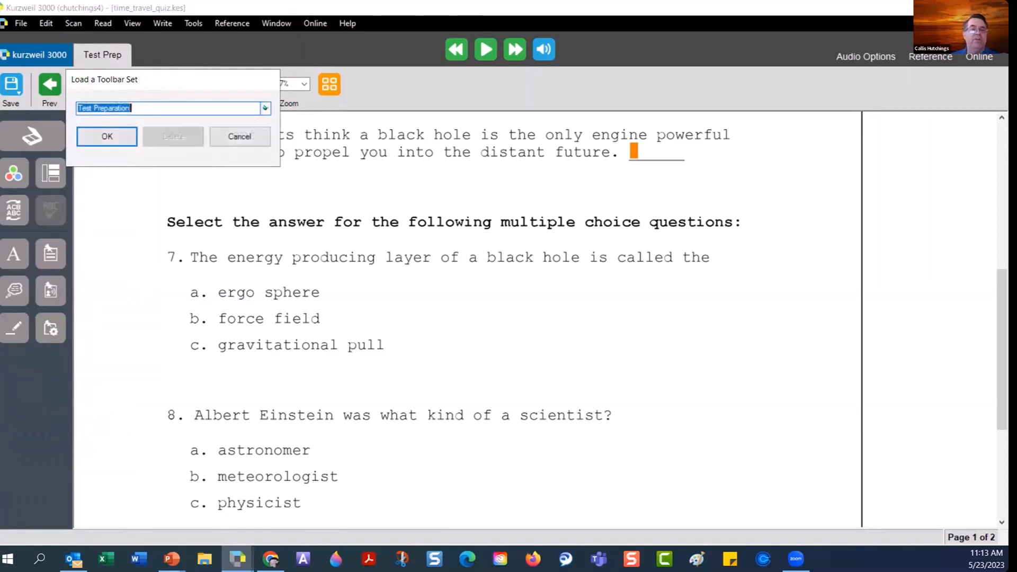
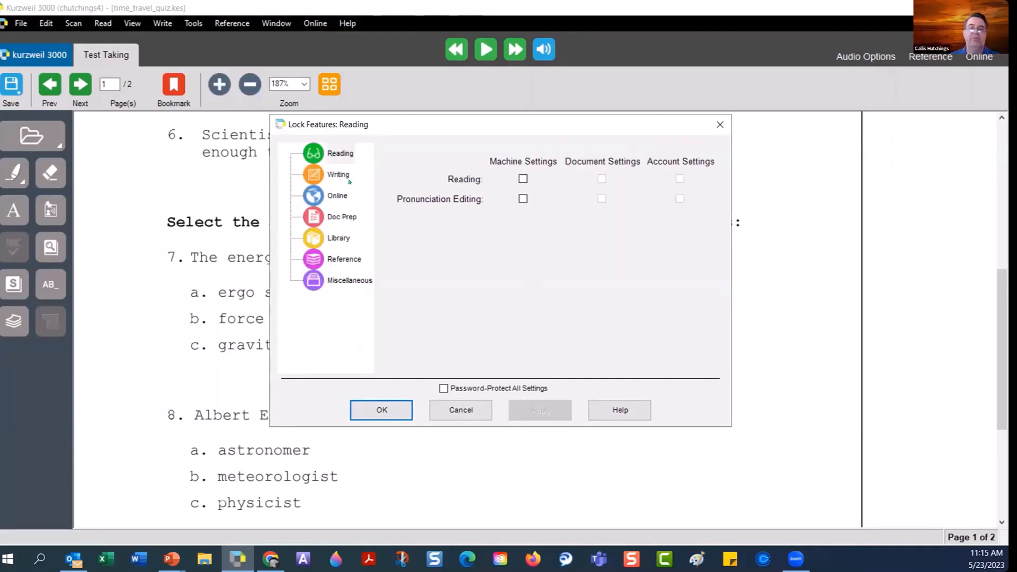
Under the Online branch, tick Machine Settings locks for Online Content, Translation and Google Drive, then confirm with OK.
{"action": "left_click", "coordinate": [339, 198]}
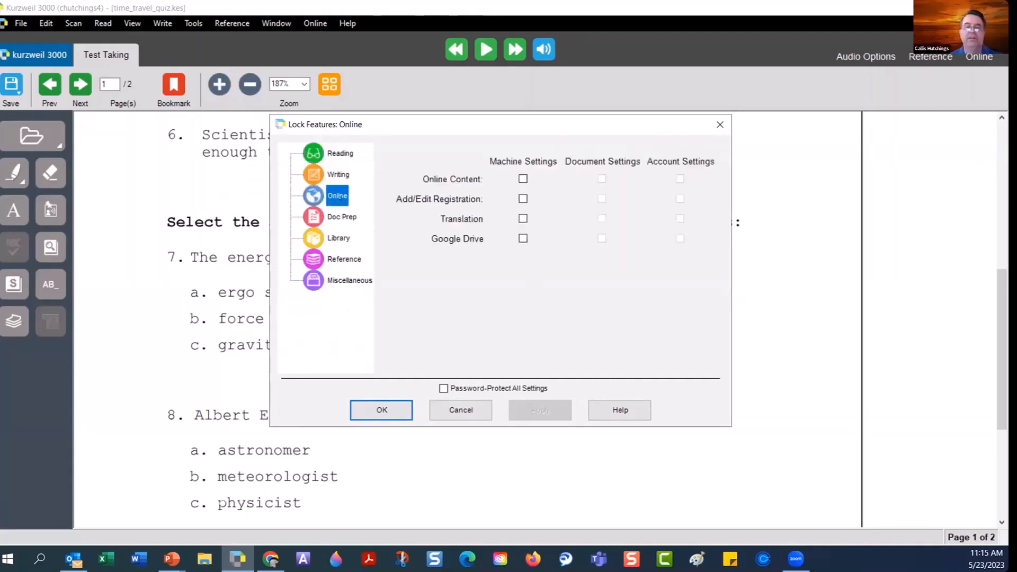
{"action": "left_click", "coordinate": [522, 180]}
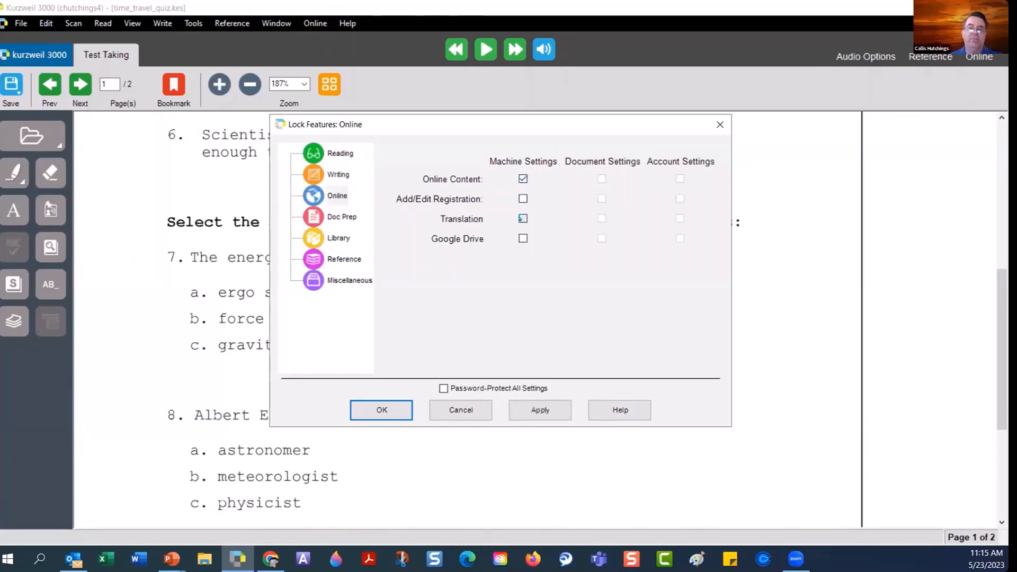
{"action": "left_click", "coordinate": [522, 218]}
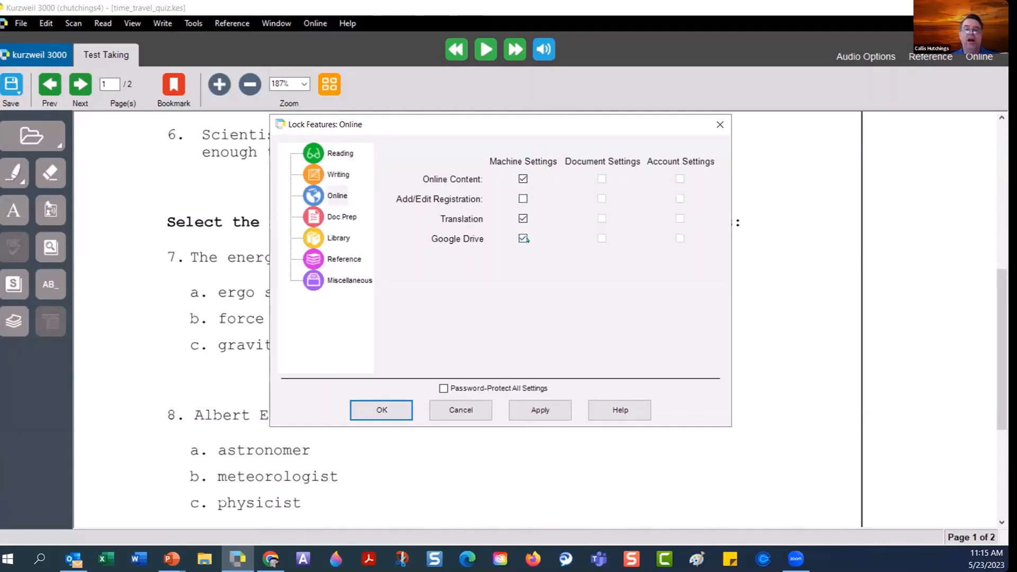
{"action": "left_click", "coordinate": [382, 410]}
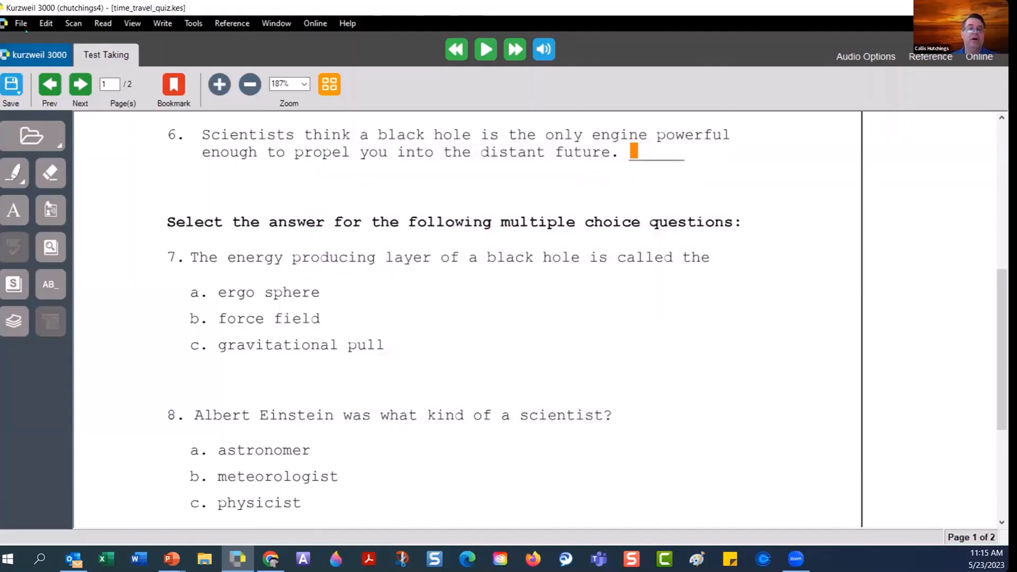
In the quiz's File Properties, enable Save Feature Locks in Document and confirm the irreversible change.
{"action": "left_click", "coordinate": [21, 23]}
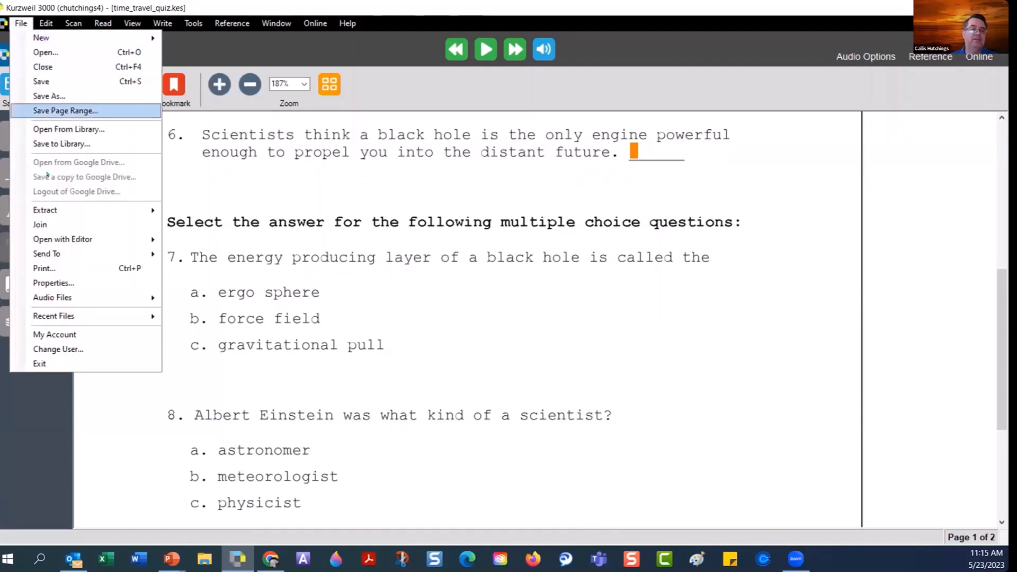
{"action": "left_click", "coordinate": [88, 284]}
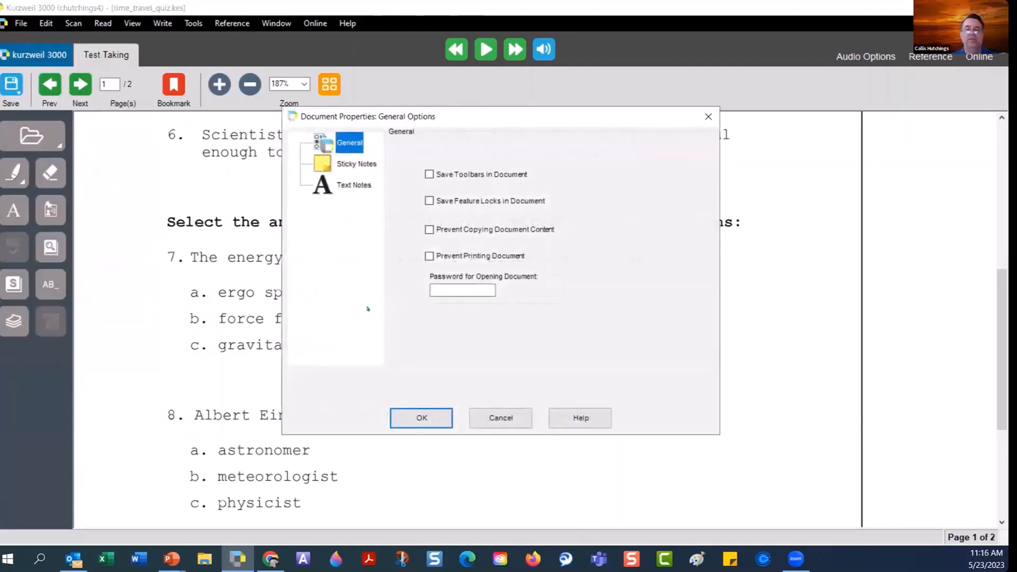
{"action": "left_click", "coordinate": [428, 201]}
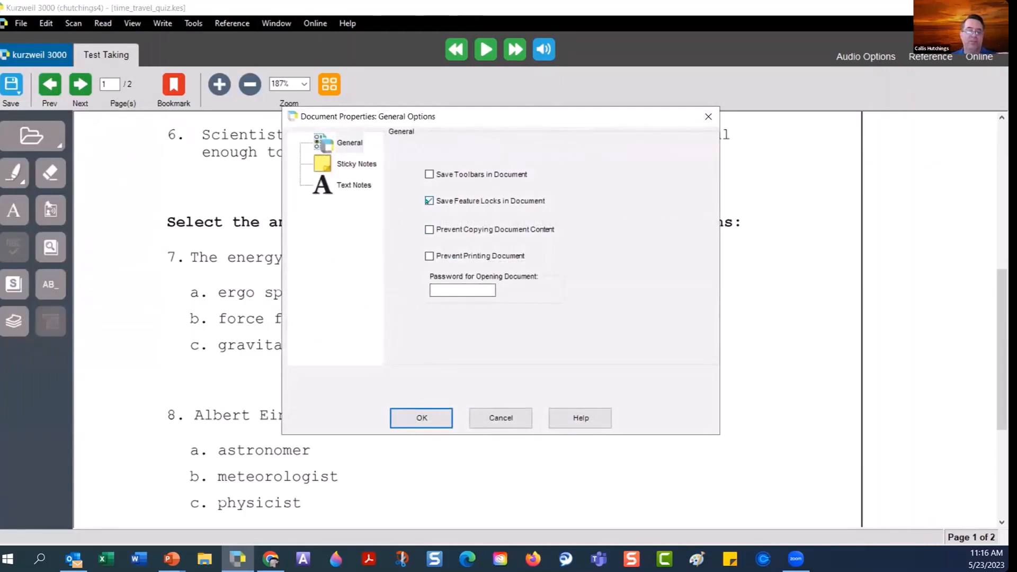
{"action": "key", "text": "Tab"}
{"action": "key", "text": "Tab"}
{"action": "key", "text": "Tab"}
{"action": "key", "text": "Tab"}
{"action": "key", "text": "Tab"}
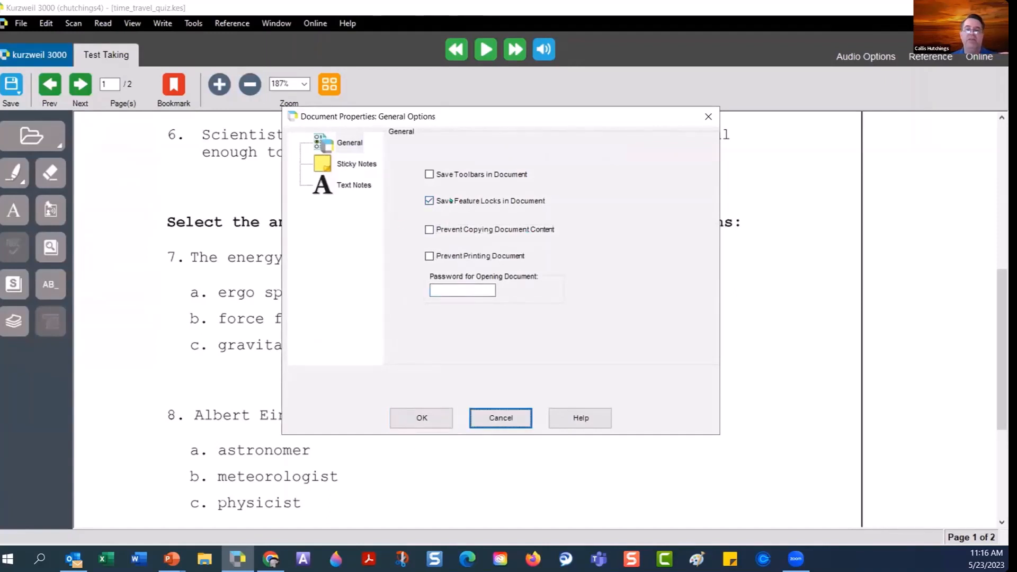
{"action": "left_click", "coordinate": [451, 201]}
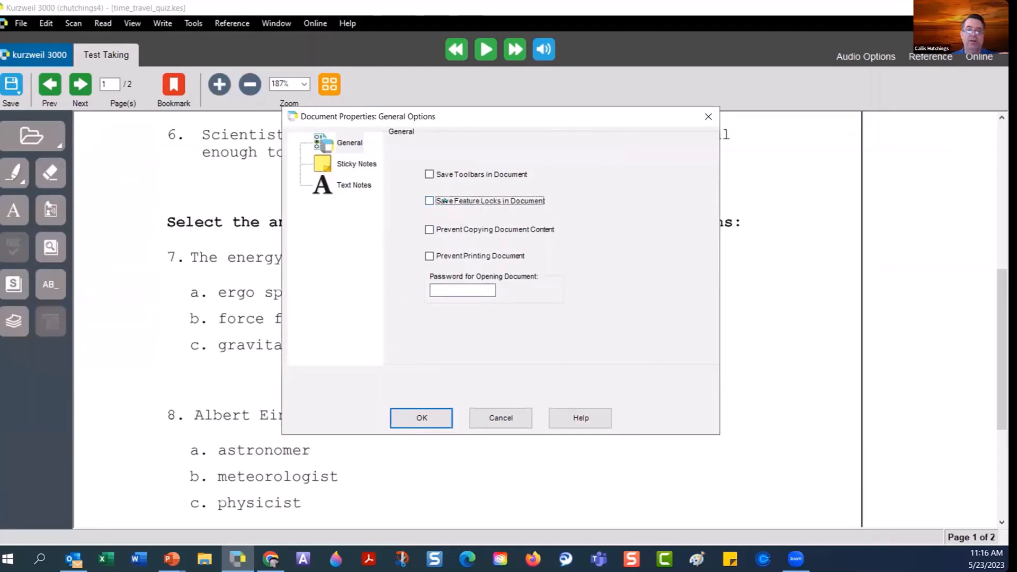
{"action": "left_click", "coordinate": [444, 201]}
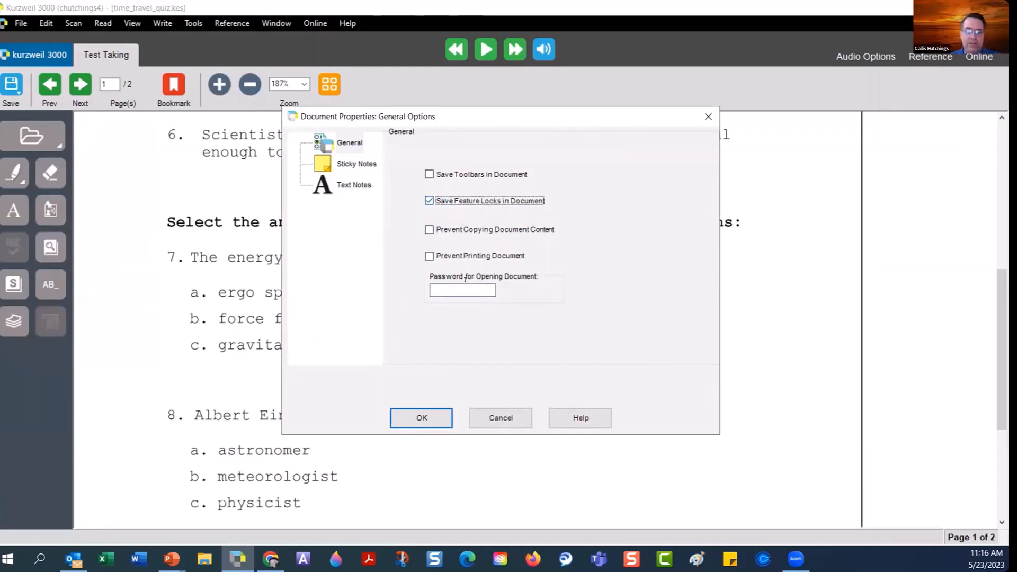
{"action": "left_click", "coordinate": [464, 290]}
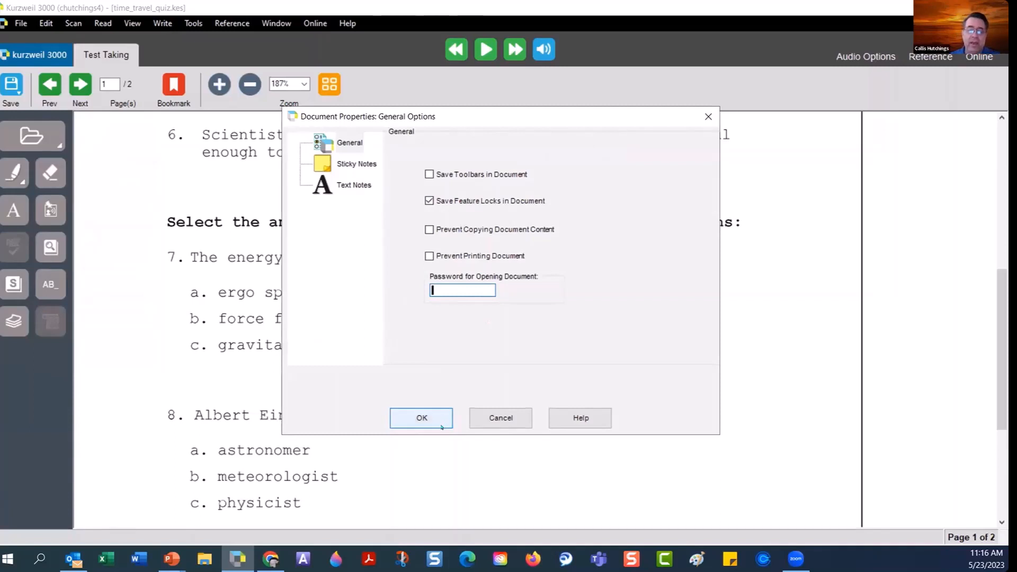
{"action": "left_click", "coordinate": [424, 419]}
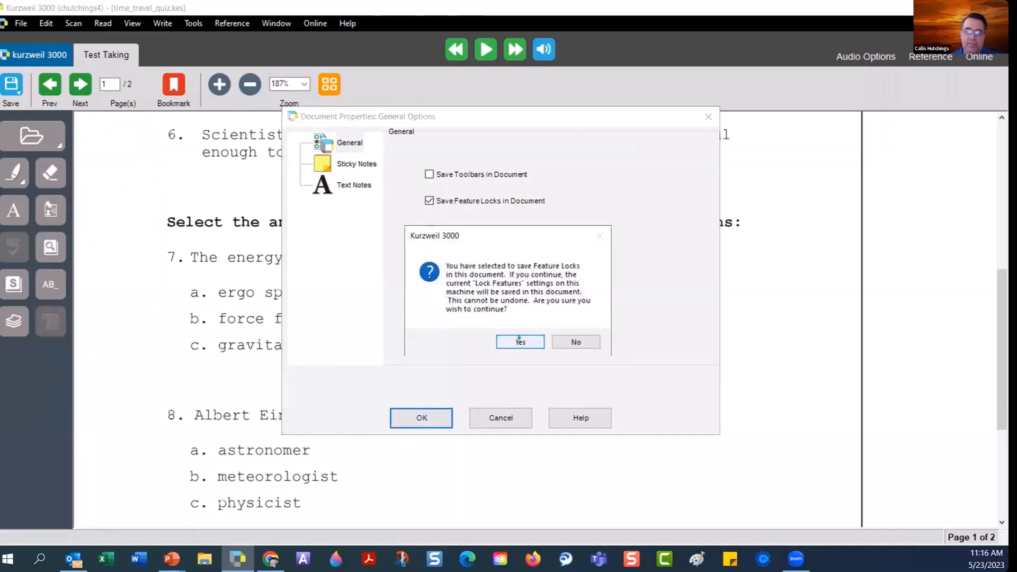
{"action": "left_click", "coordinate": [519, 341]}
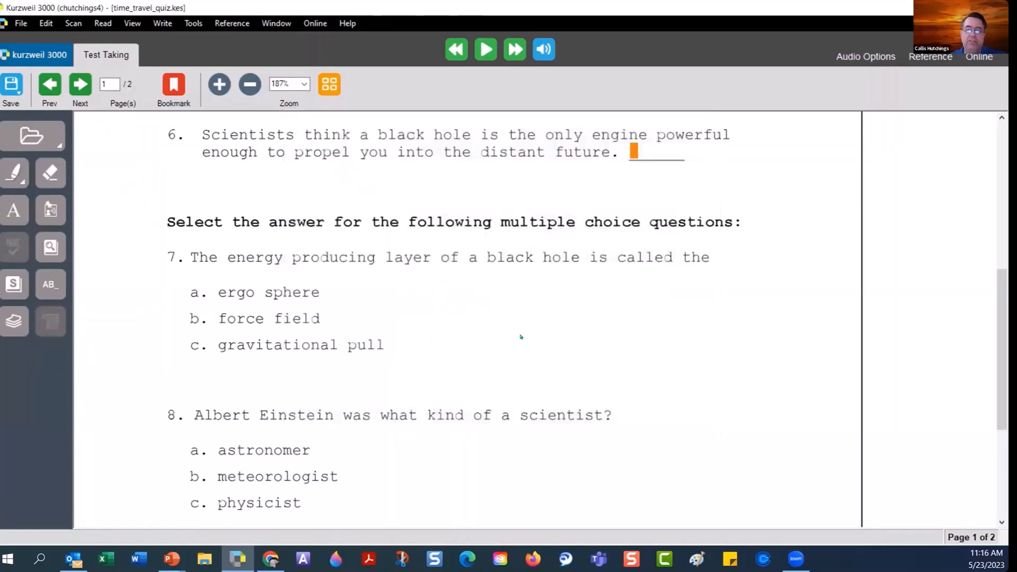
Scroll the quiz back up to questions 1–5, then switch to Chrome's Universal Library page.
{"action": "scroll", "coordinate": [520, 336], "scroll_direction": "up", "scroll_amount": 3}
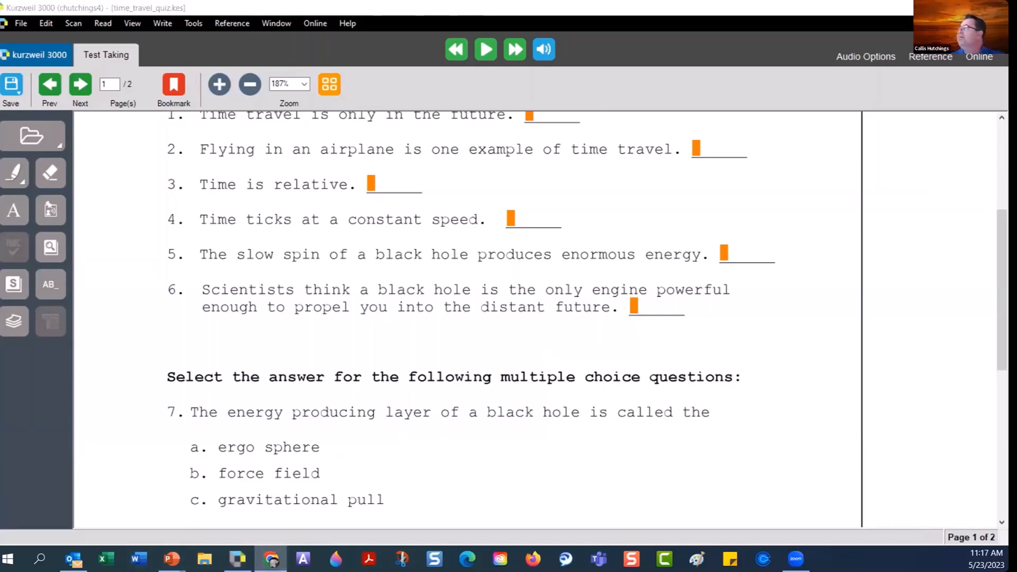
{"action": "left_click", "coordinate": [271, 559]}
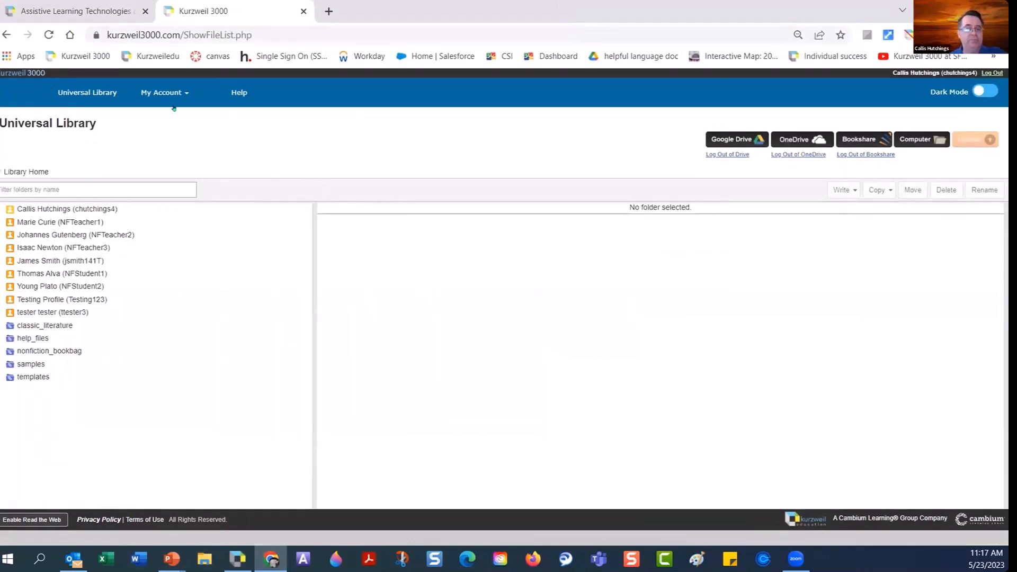
Go to Users > Team Feature Locks and tick Spell Check in the test user's row.
{"action": "mouse_move", "coordinate": [180, 98]}
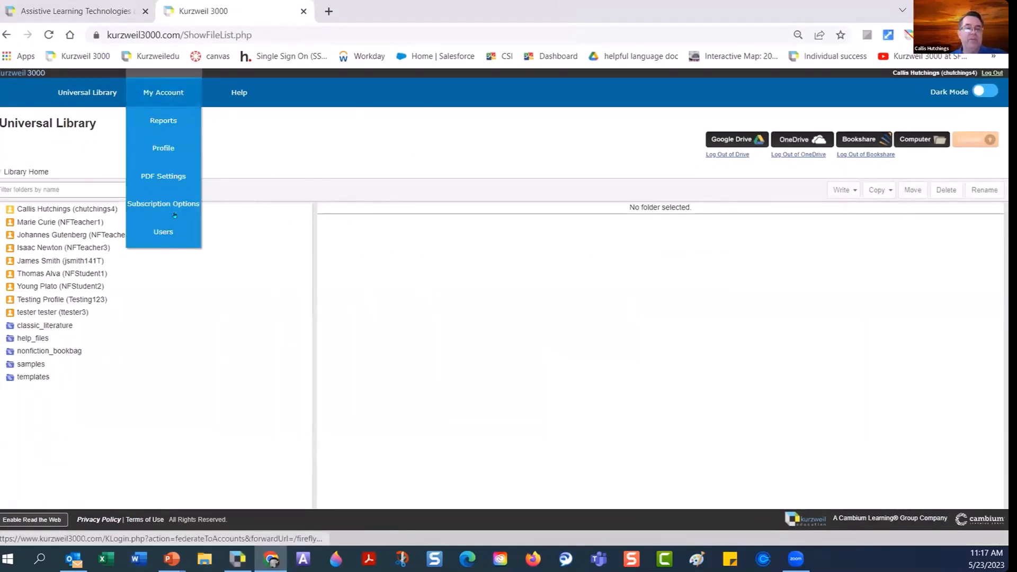
{"action": "left_click", "coordinate": [158, 234]}
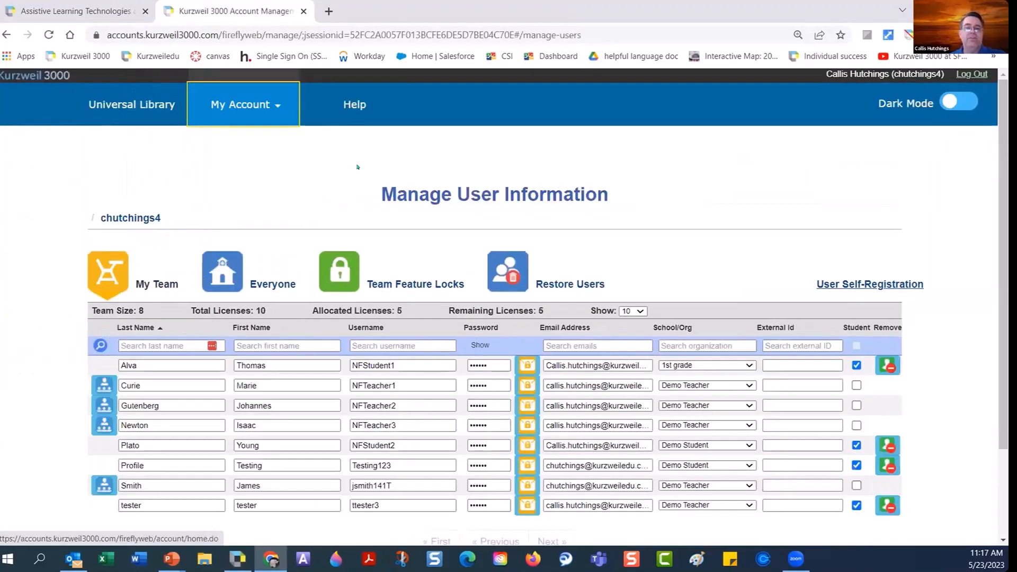
{"action": "left_click", "coordinate": [337, 276]}
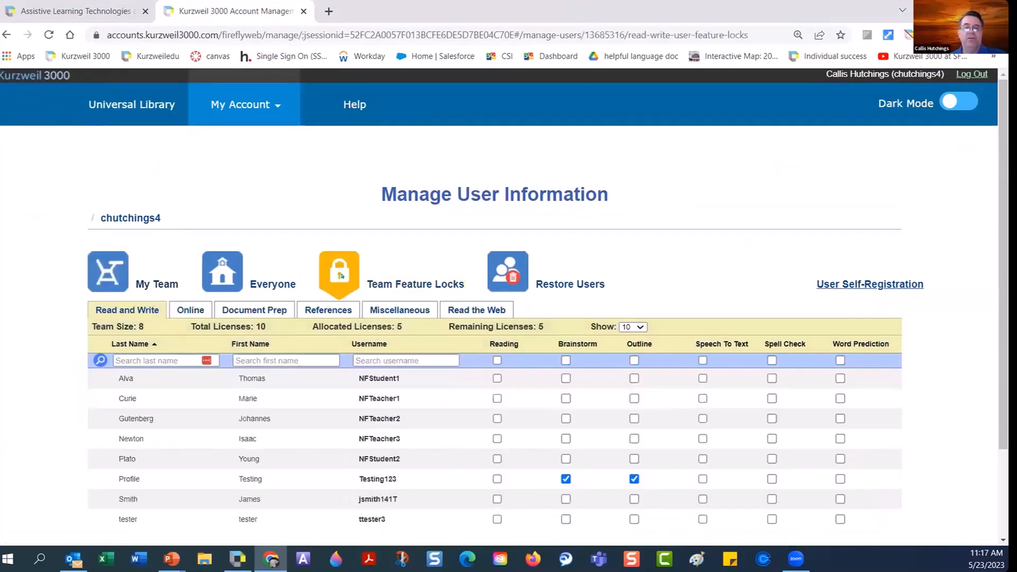
{"action": "scroll", "coordinate": [62, 277], "scroll_direction": "down", "scroll_amount": 1}
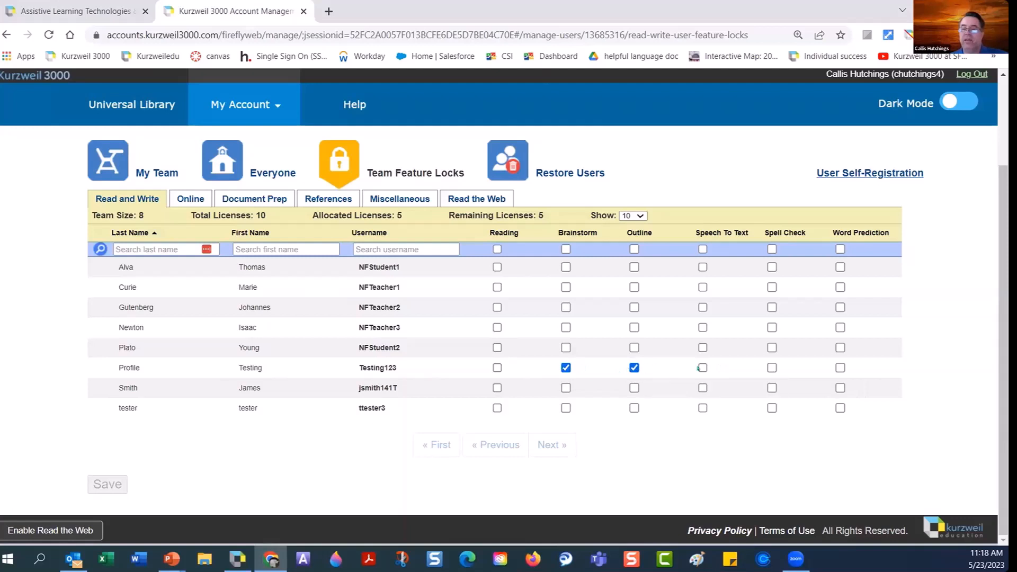
{"action": "left_click", "coordinate": [772, 367]}
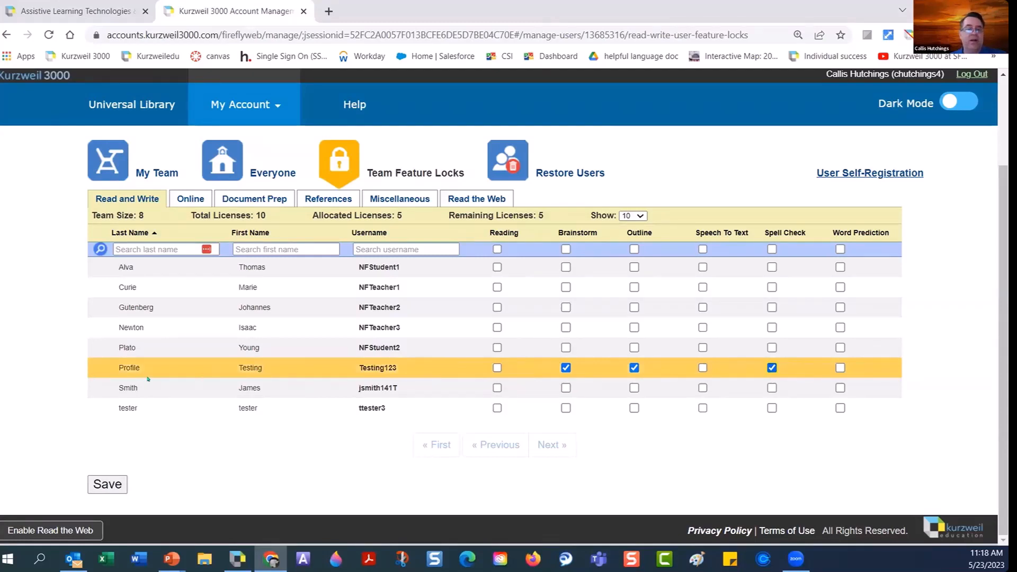
Save the Spell Check lock, then browse the Online, Document Prep, References and Miscellaneous lock tabs.
{"action": "left_click", "coordinate": [98, 487]}
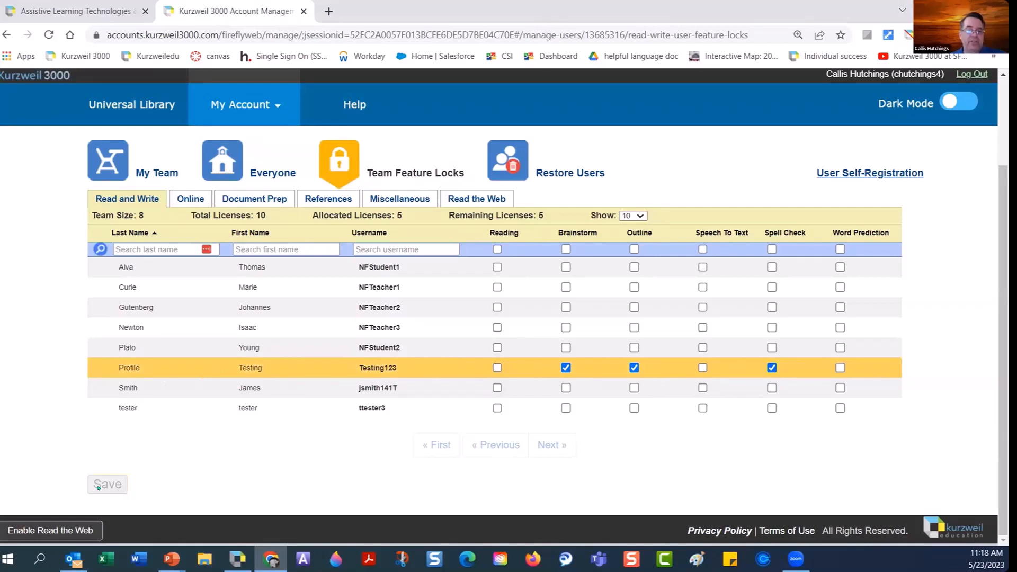
{"action": "left_click", "coordinate": [190, 194]}
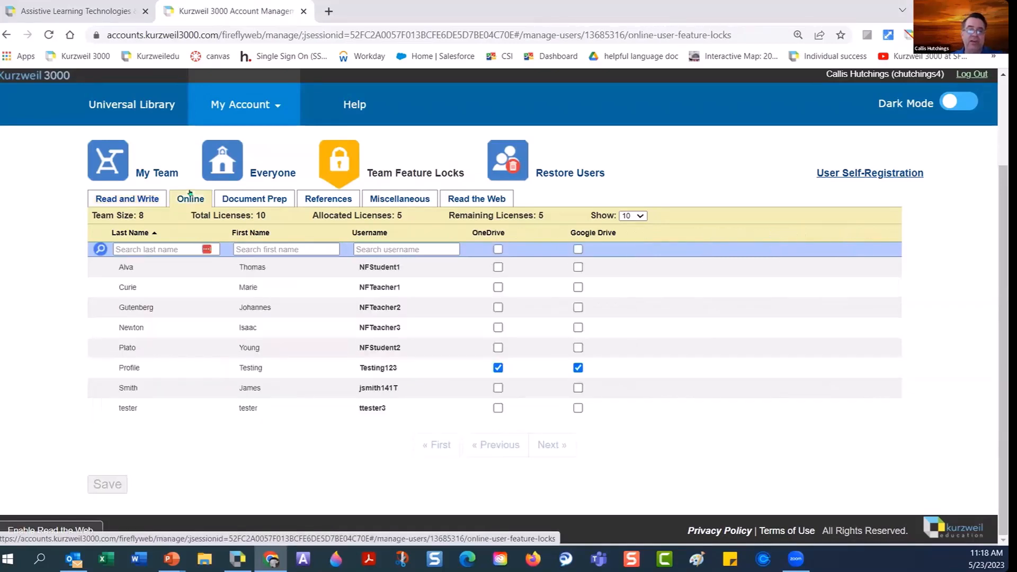
{"action": "left_click", "coordinate": [256, 200]}
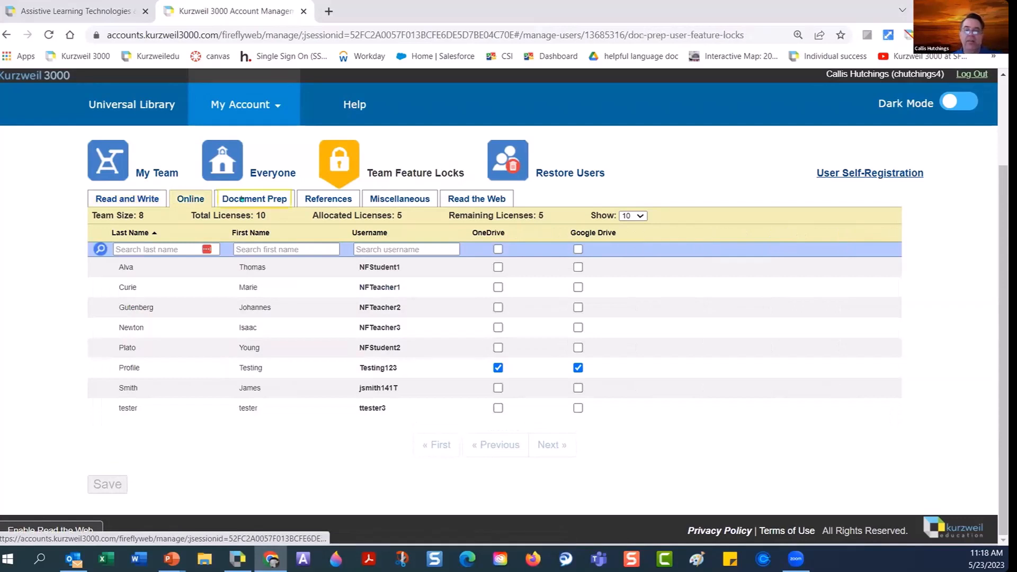
{"action": "left_click", "coordinate": [328, 200]}
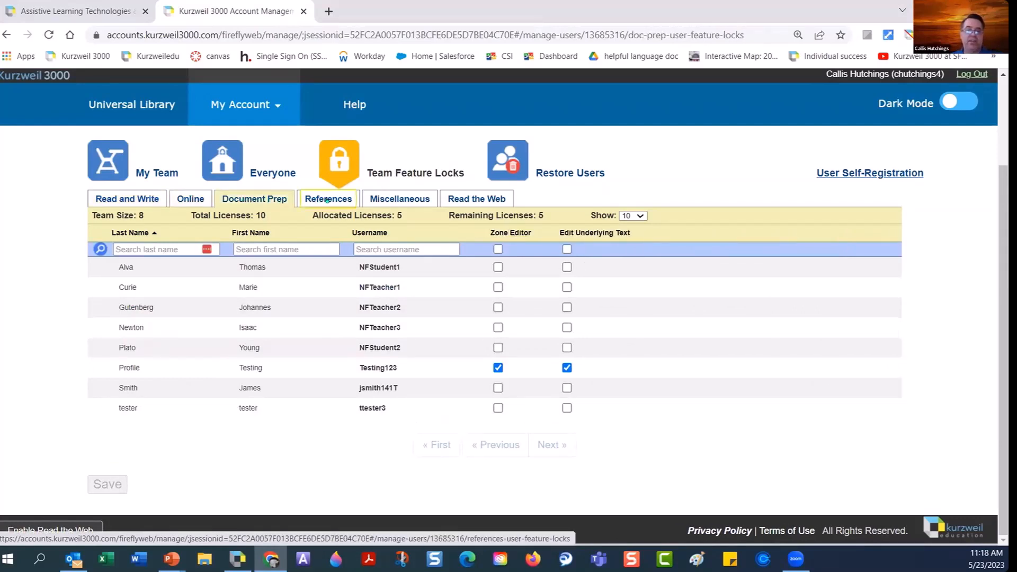
{"action": "left_click", "coordinate": [379, 201]}
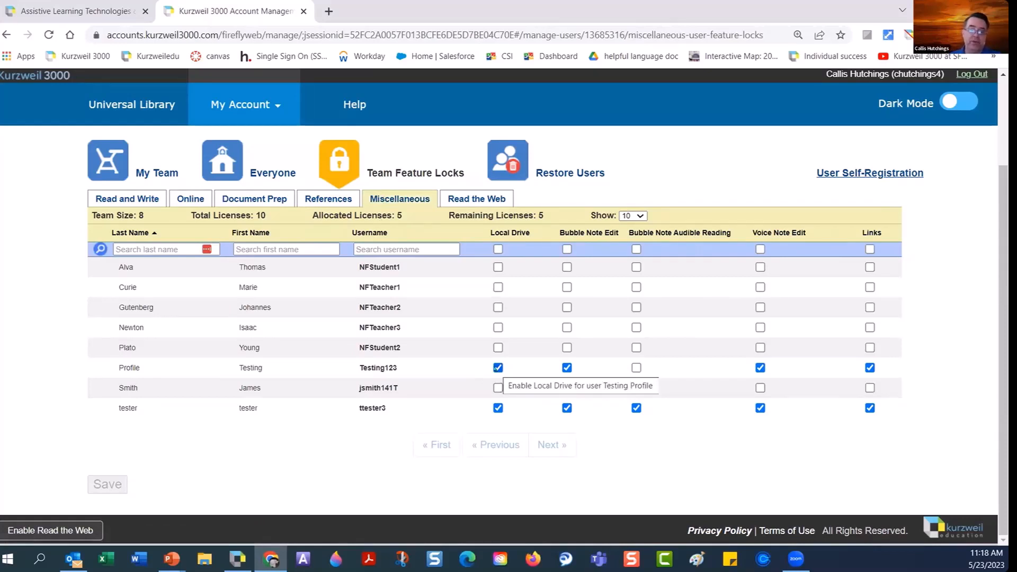
Untick Local Drive for the Testing Profile user on the Miscellaneous tab and save.
{"action": "left_click", "coordinate": [496, 368]}
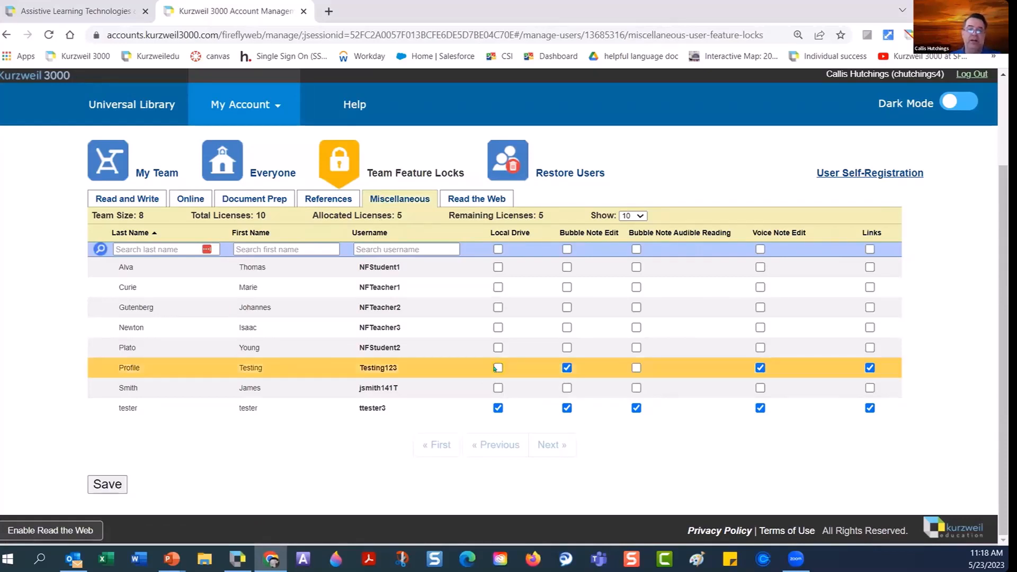
{"action": "left_click", "coordinate": [496, 368]}
{"action": "left_click", "coordinate": [497, 367]}
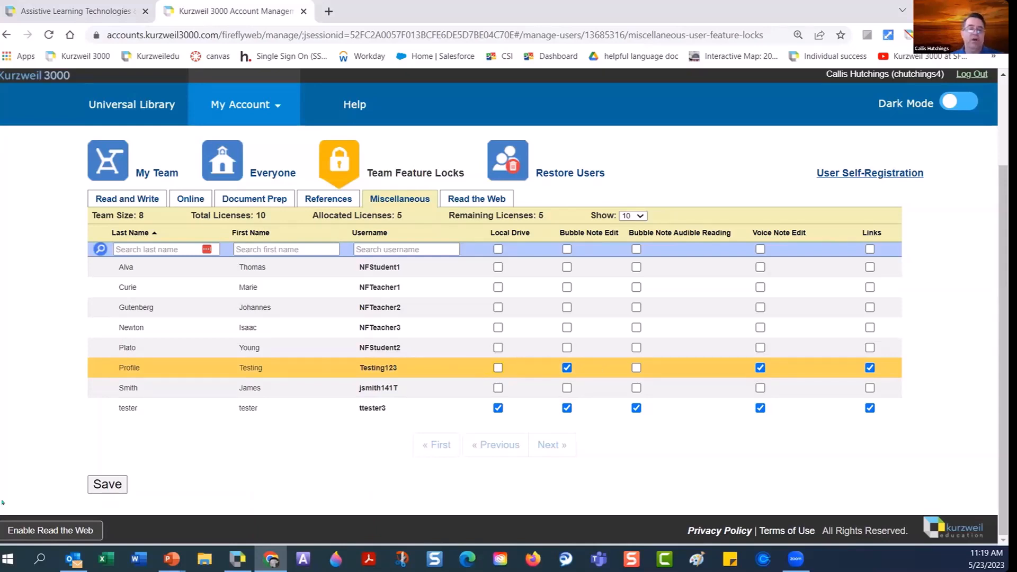
{"action": "left_click", "coordinate": [106, 486]}
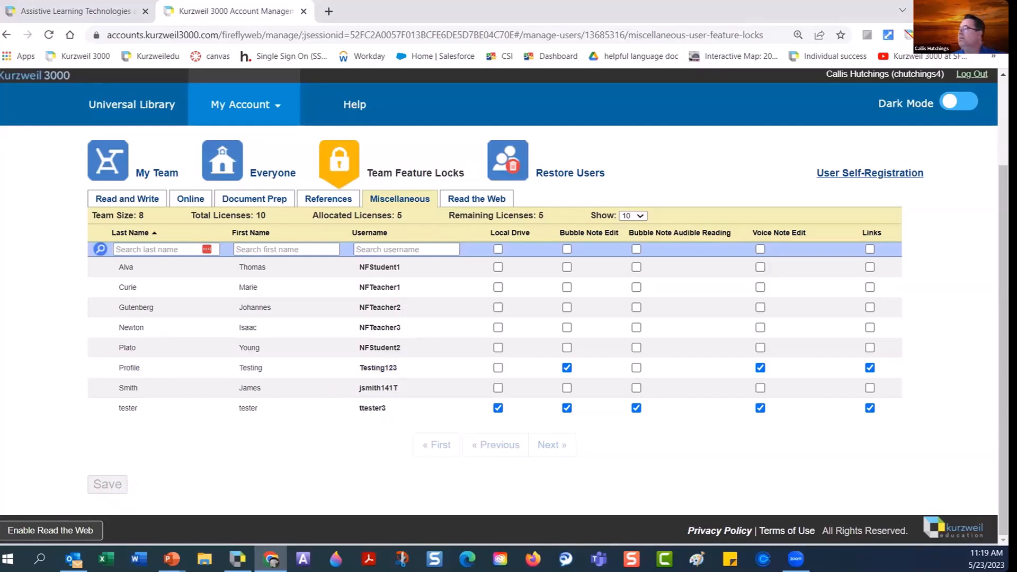
{"action": "key", "text": "alt+Tab"}
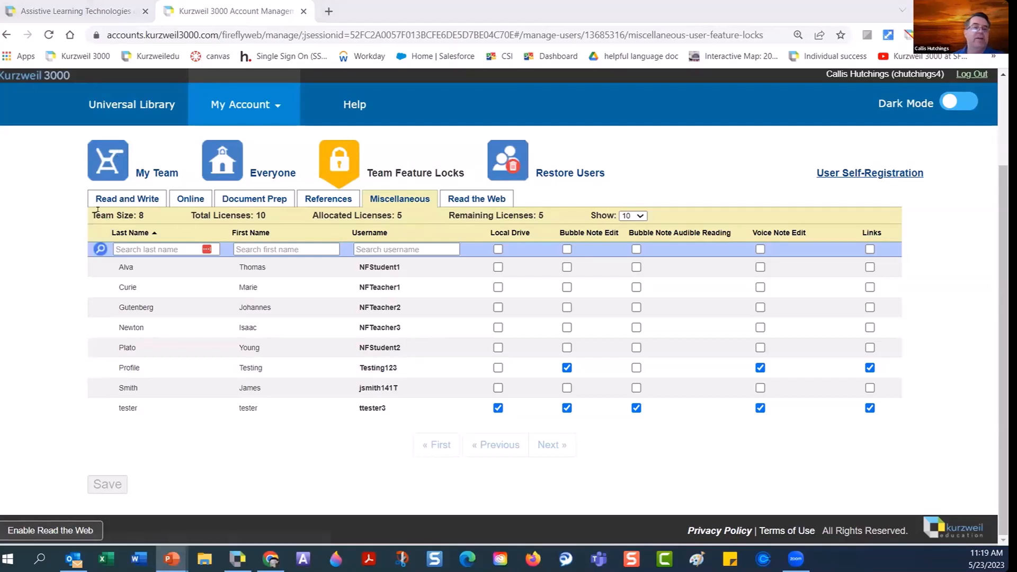
In the Universal Library, browse to public > test_prep and select time_travel_quiz.kes.
{"action": "left_click", "coordinate": [131, 100]}
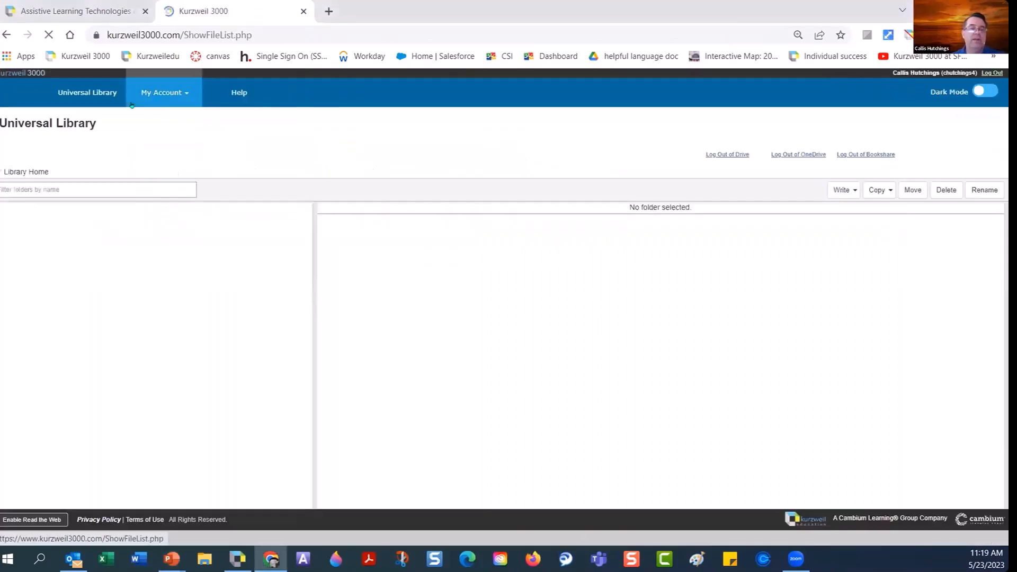
{"action": "left_click", "coordinate": [52, 209]}
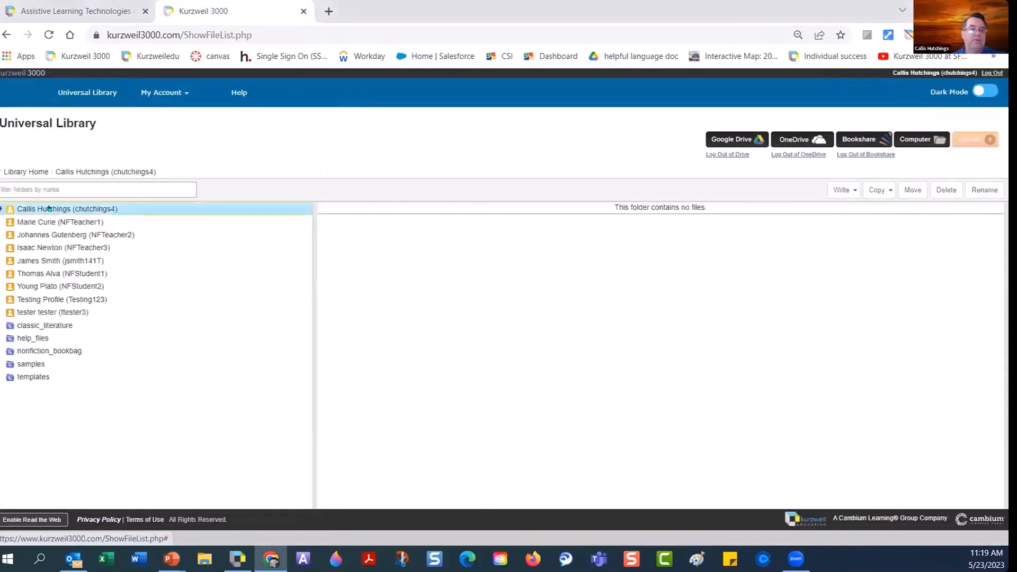
{"action": "left_click", "coordinate": [53, 234]}
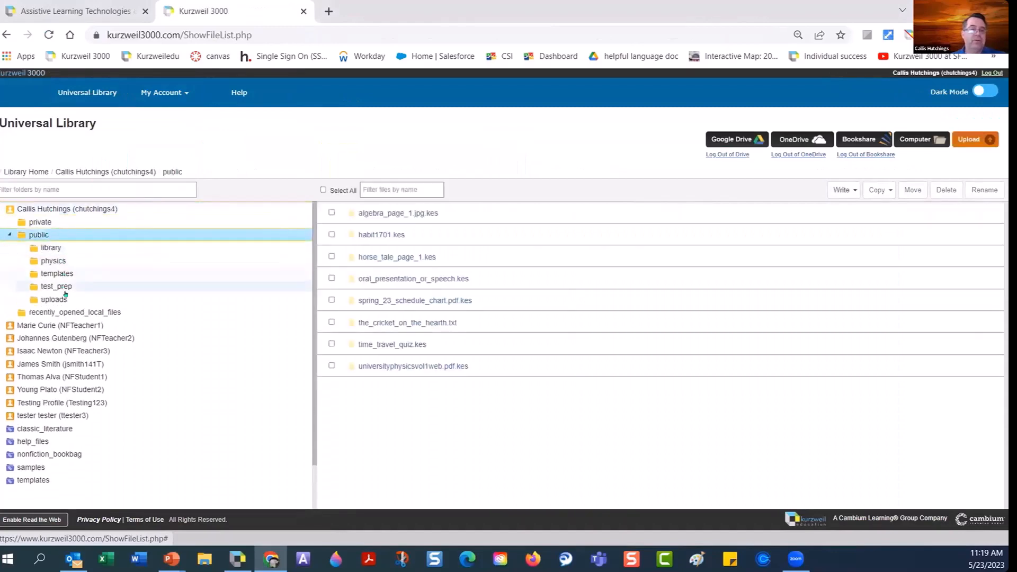
{"action": "left_click", "coordinate": [56, 287]}
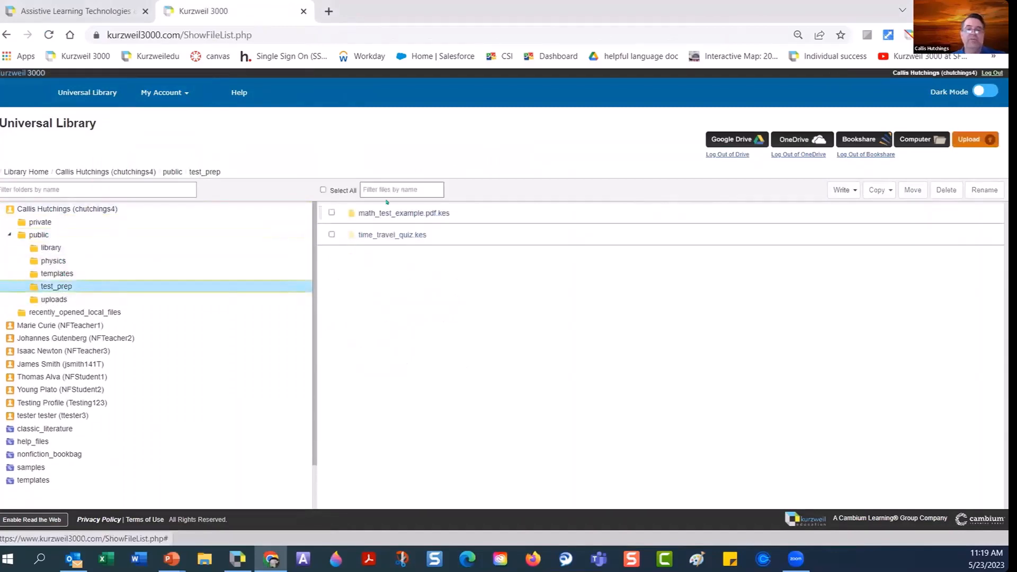
{"action": "left_click", "coordinate": [332, 234]}
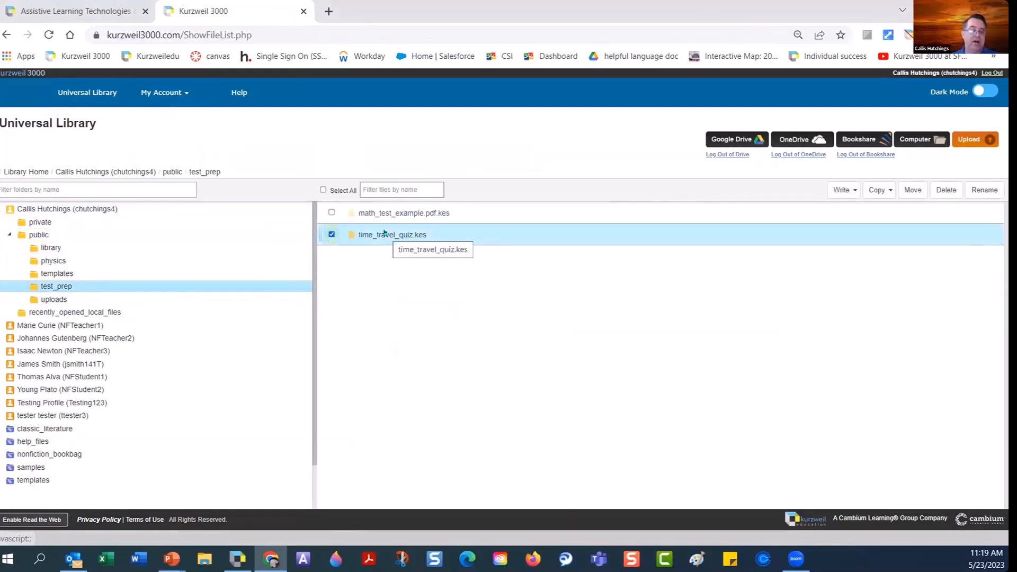
Drag math_test_example.pdf.kes and time_travel_quiz.kes into Testing Profile's public folder and dismiss the success message.
{"action": "left_click_drag", "start_coordinate": [384, 233], "coordinate": [89, 403]}
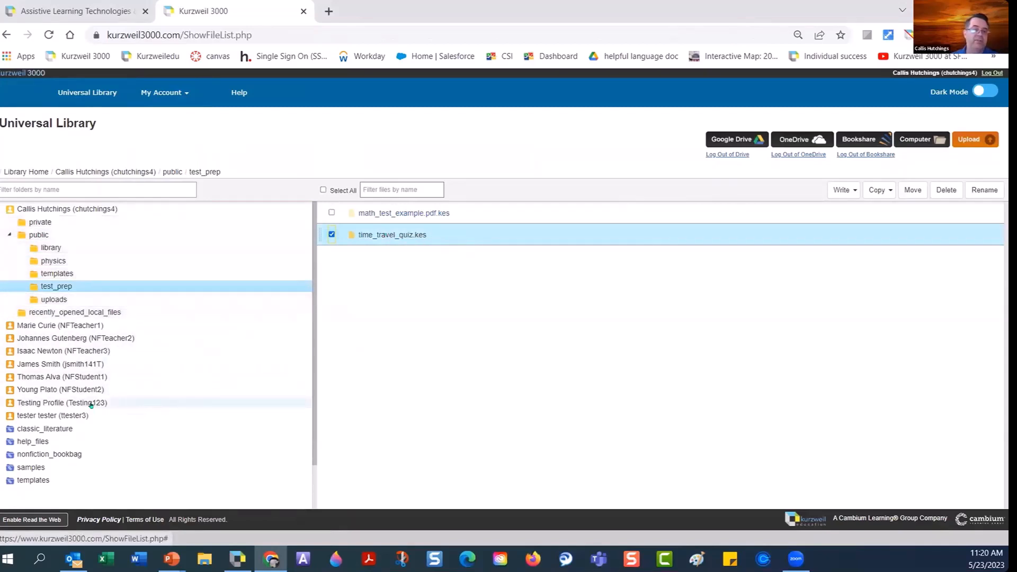
{"action": "left_click", "coordinate": [89, 403]}
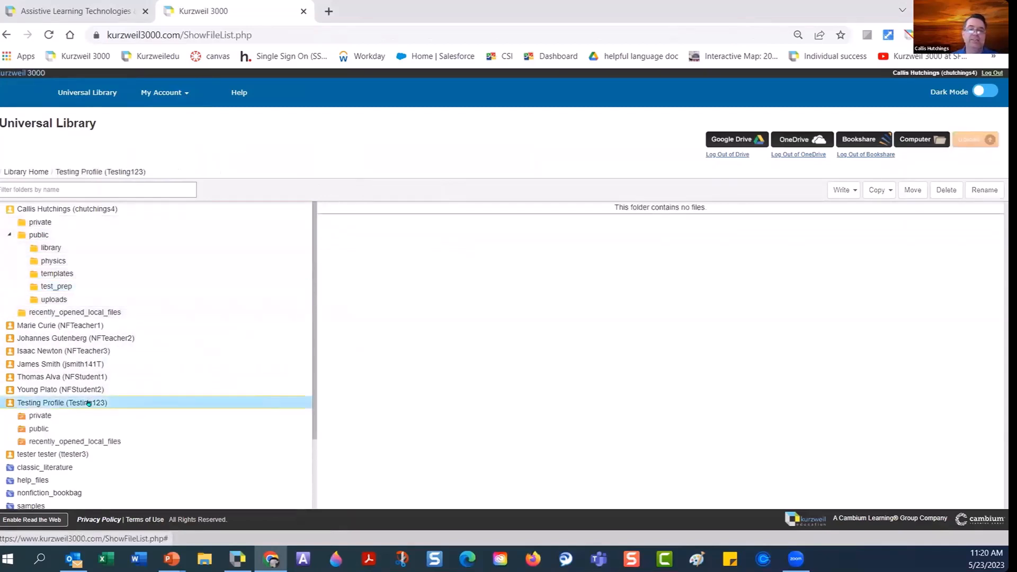
{"action": "left_click", "coordinate": [64, 416]}
{"action": "left_click", "coordinate": [60, 428]}
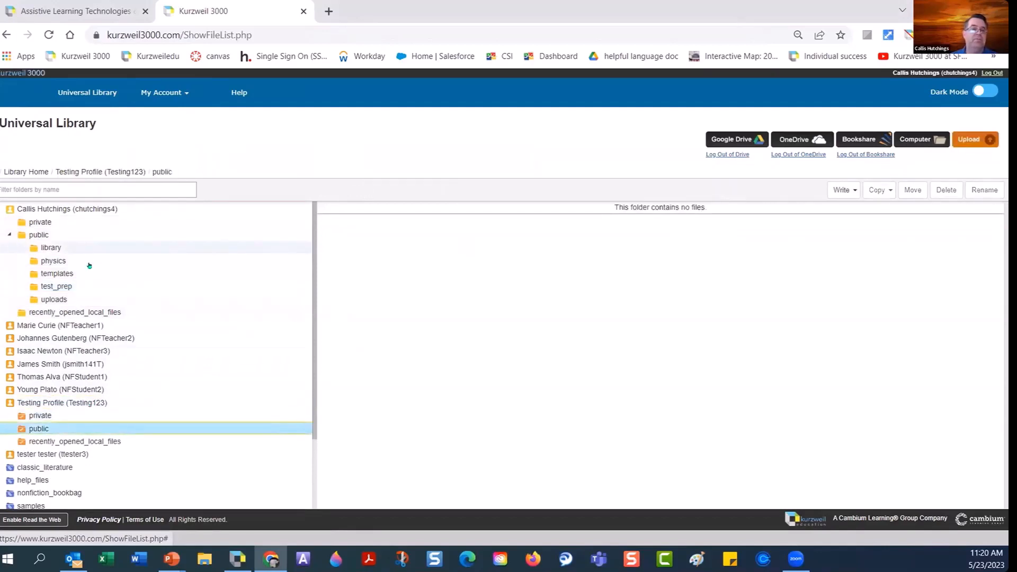
{"action": "left_click", "coordinate": [83, 286]}
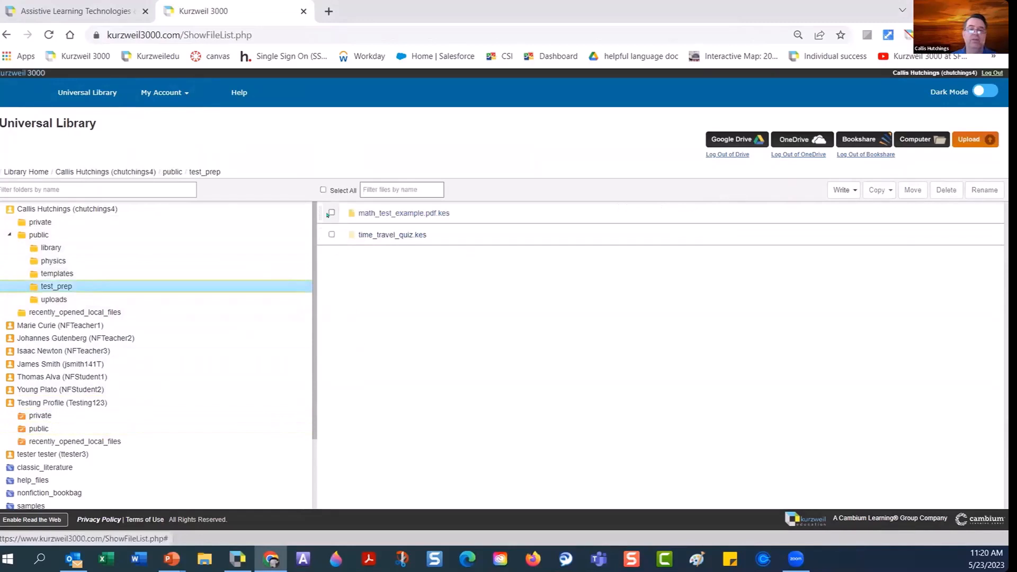
{"action": "left_click", "coordinate": [332, 212]}
{"action": "left_click", "coordinate": [332, 234]}
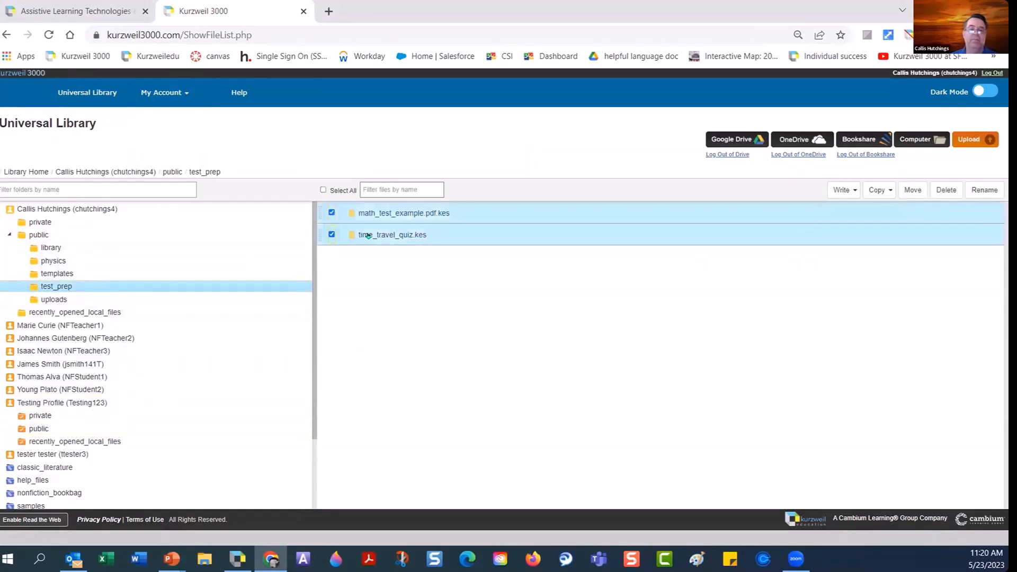
{"action": "left_click_drag", "start_coordinate": [395, 235], "coordinate": [104, 427]}
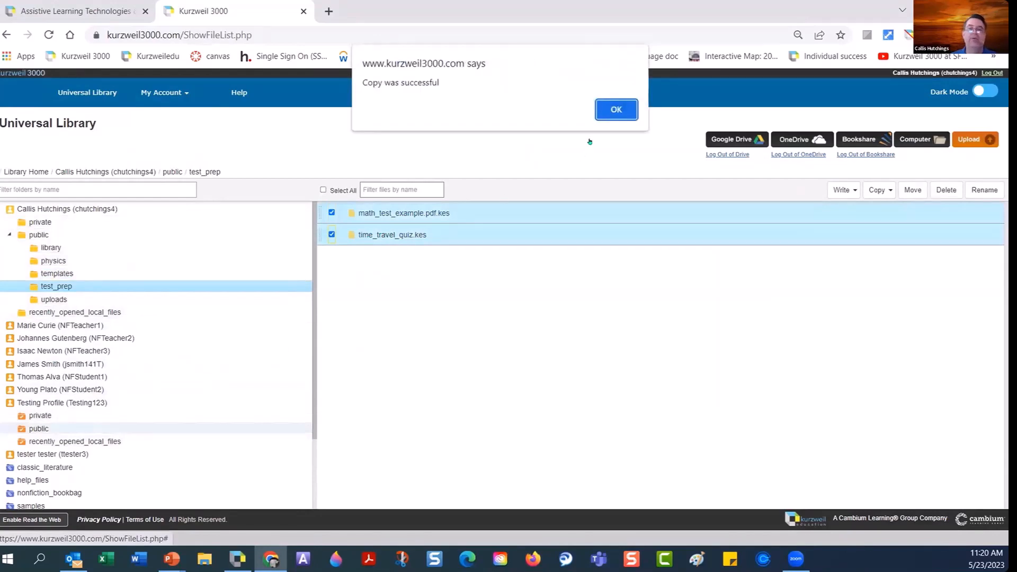
{"action": "left_click", "coordinate": [604, 109]}
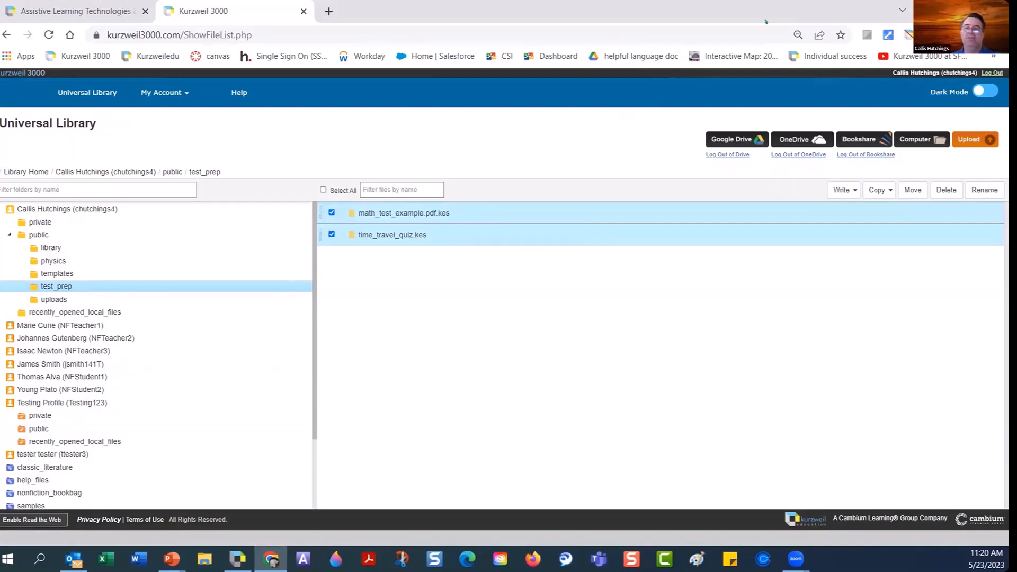
Open math_test_example.pdf.kes in the reader, set the reading position at question 6, and scroll to question 7.
{"action": "left_click", "coordinate": [335, 214]}
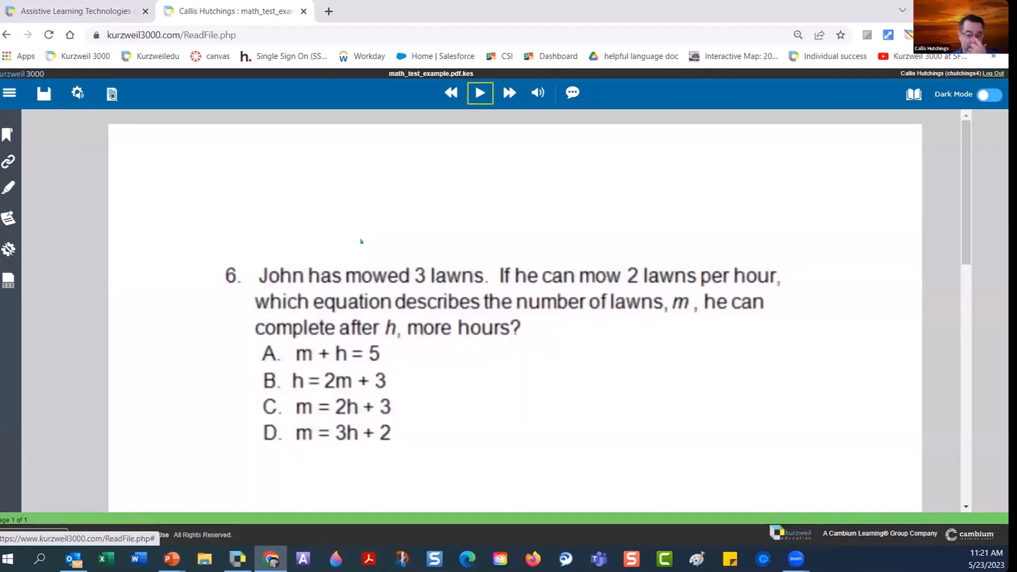
{"action": "left_click", "coordinate": [225, 269]}
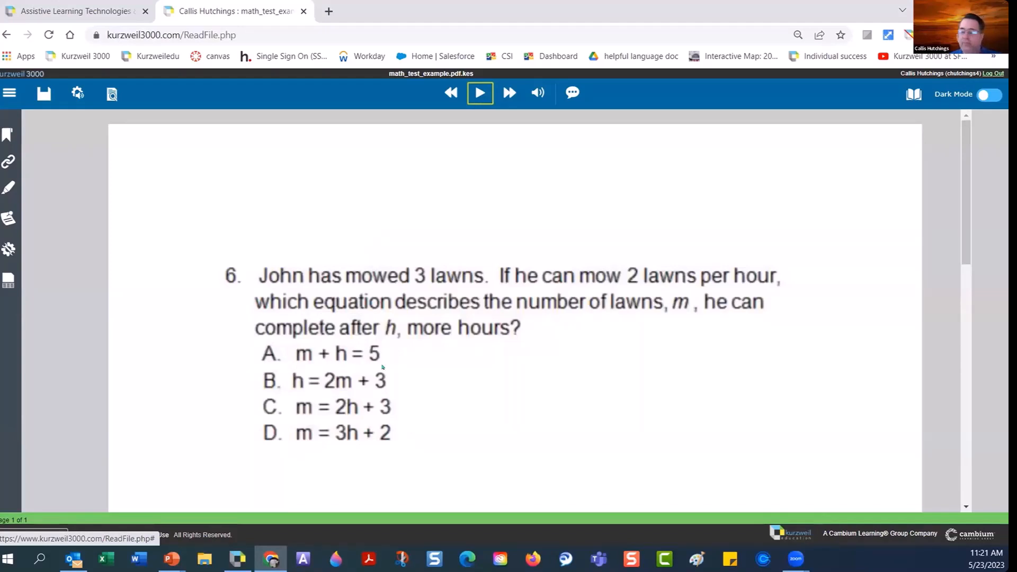
{"action": "left_click", "coordinate": [429, 327]}
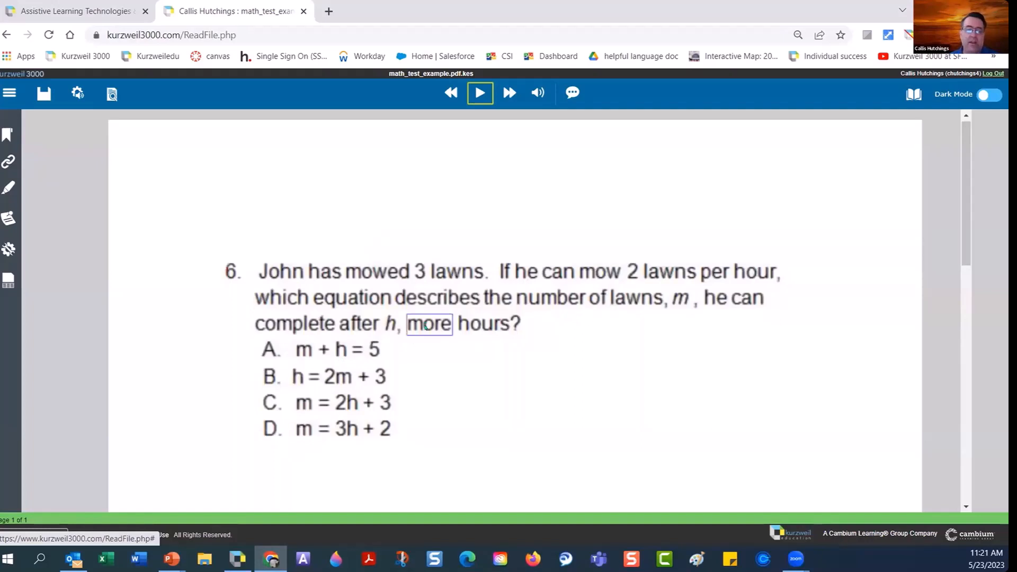
{"action": "scroll", "coordinate": [426, 328], "scroll_direction": "down", "scroll_amount": 3}
{"action": "scroll", "coordinate": [426, 328], "scroll_direction": "down", "scroll_amount": 2}
{"action": "scroll", "coordinate": [425, 328], "scroll_direction": "down", "scroll_amount": 1}
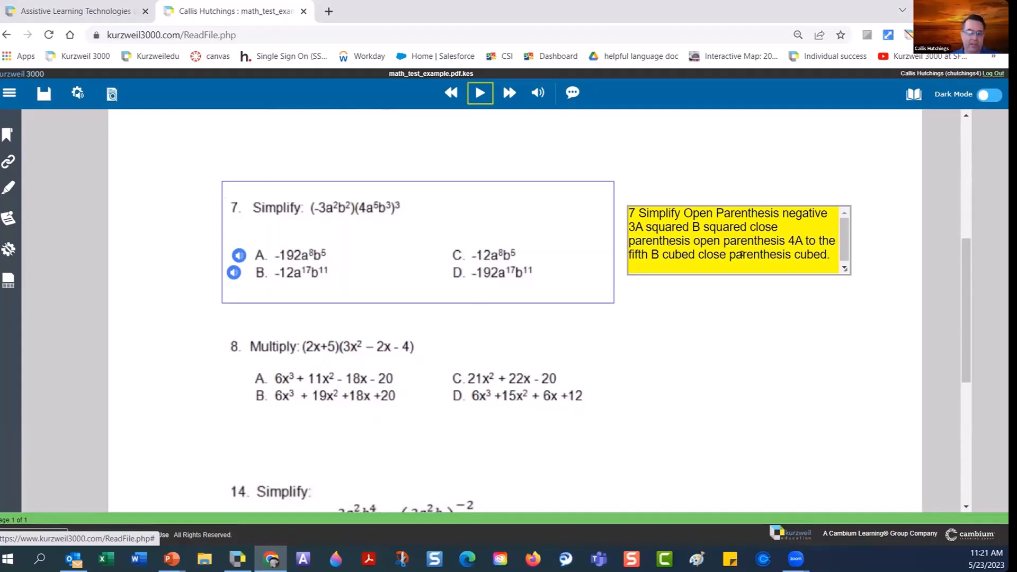
Click into question 7's sticky note and drag its bottom corner down to make it taller.
{"action": "left_click_drag", "start_coordinate": [831, 255], "coordinate": [618, 217]}
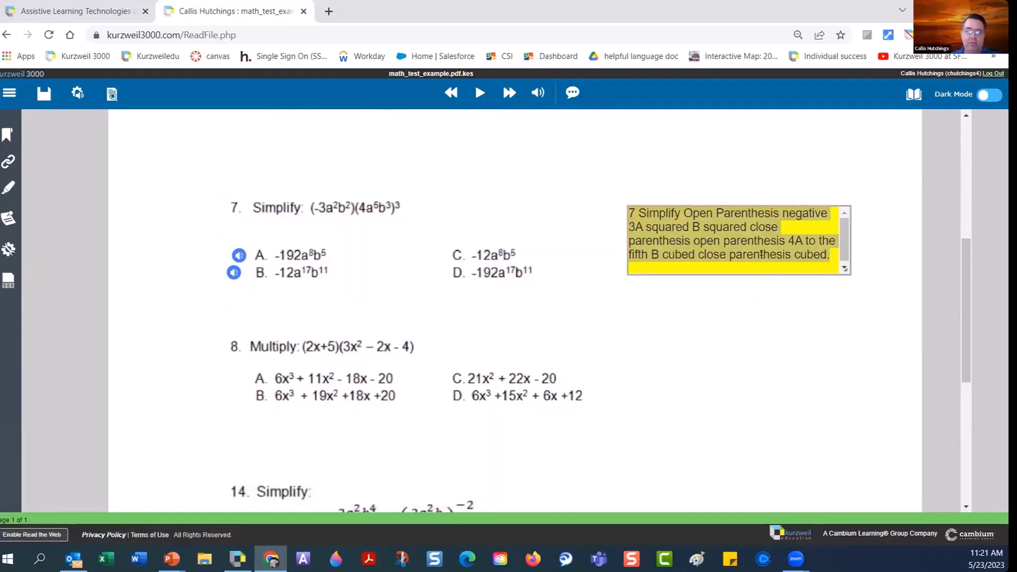
{"action": "left_click", "coordinate": [749, 317]}
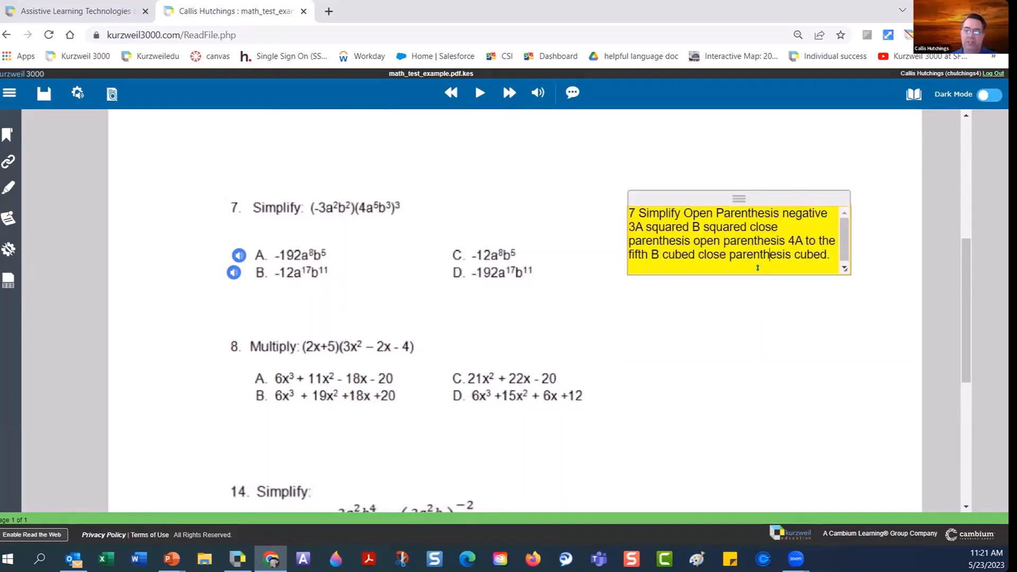
{"action": "left_click_drag", "start_coordinate": [757, 267], "coordinate": [759, 300]}
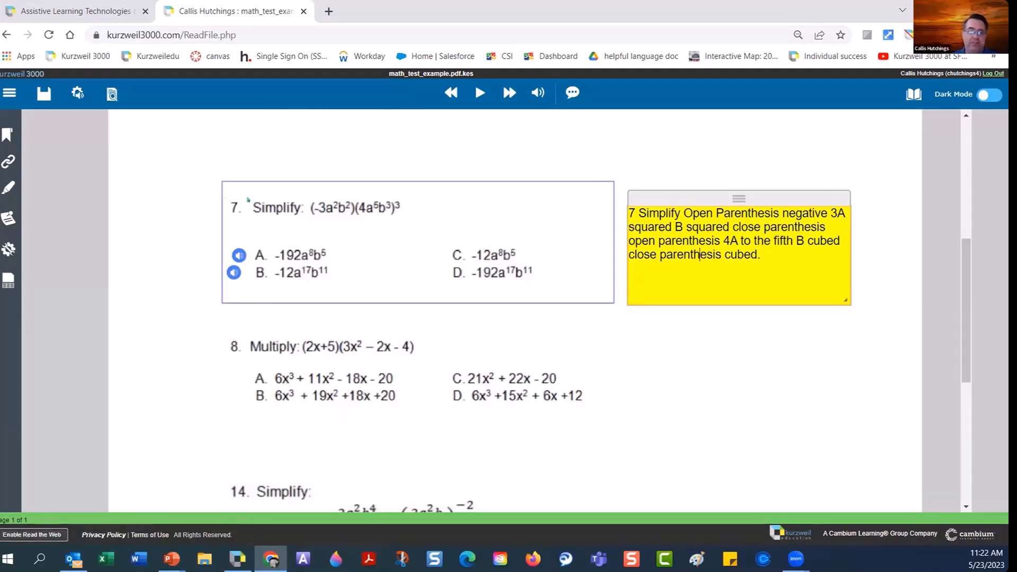
{"action": "mouse_move", "coordinate": [237, 256]}
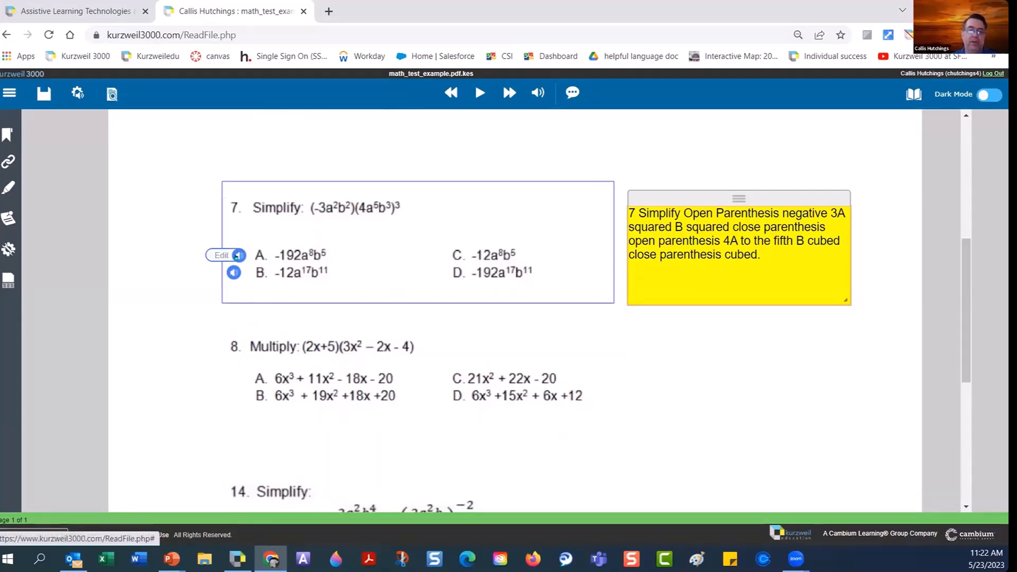
{"action": "left_click", "coordinate": [237, 256]}
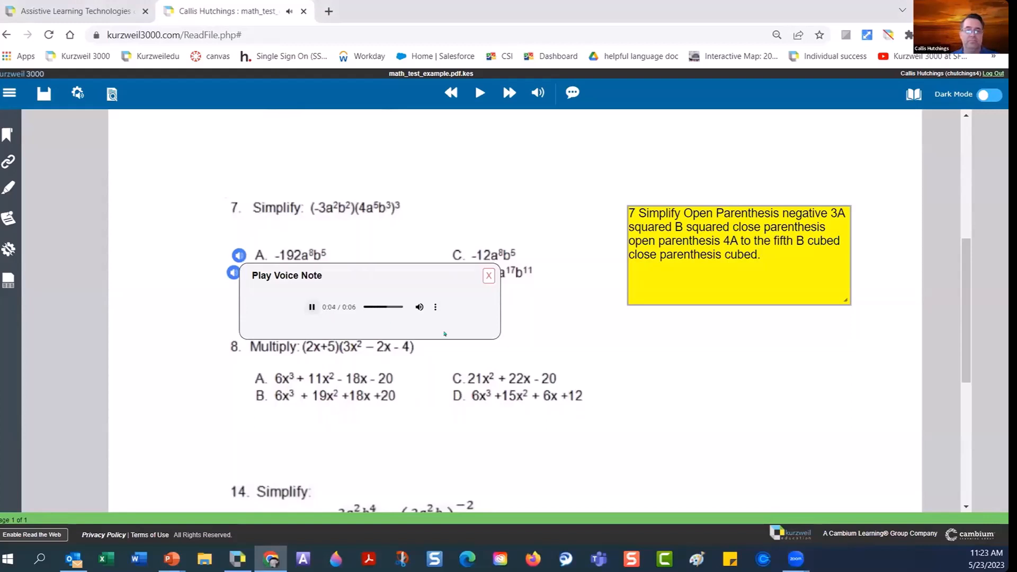
{"action": "left_click", "coordinate": [488, 276]}
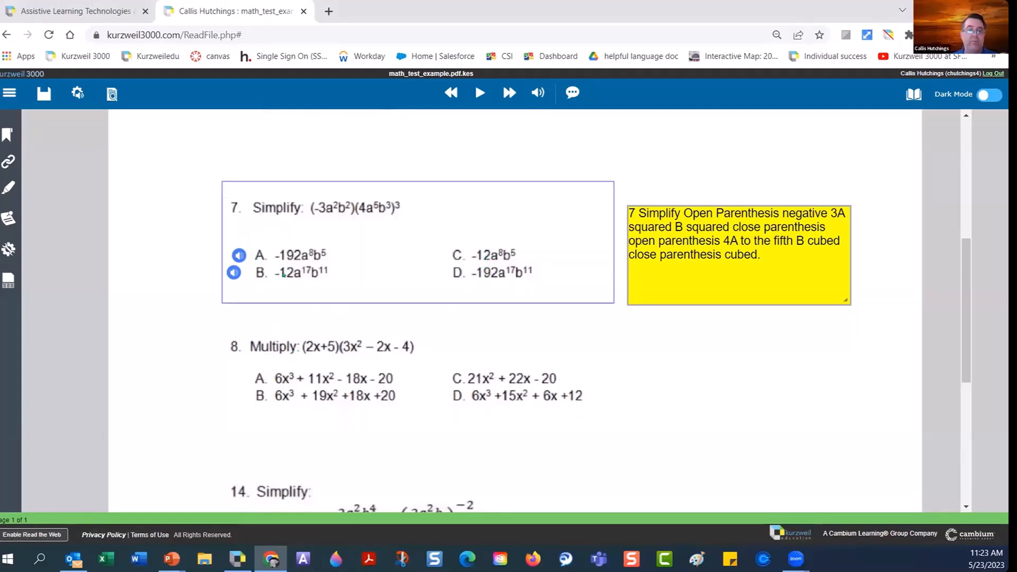
Place a voice note beside question 7's answer D, record a short message, and save it.
{"action": "left_click", "coordinate": [9, 218]}
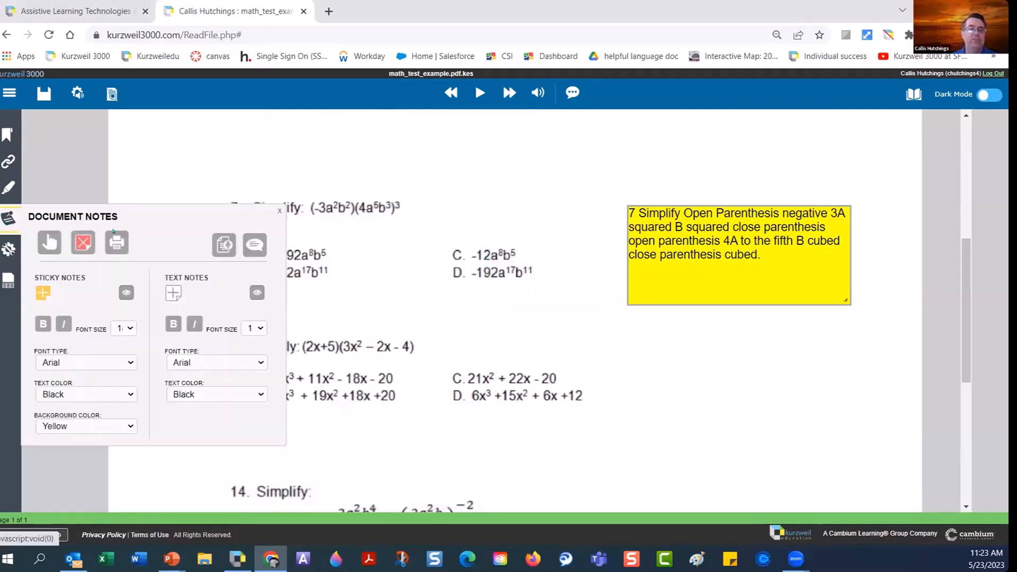
{"action": "left_click", "coordinate": [223, 249]}
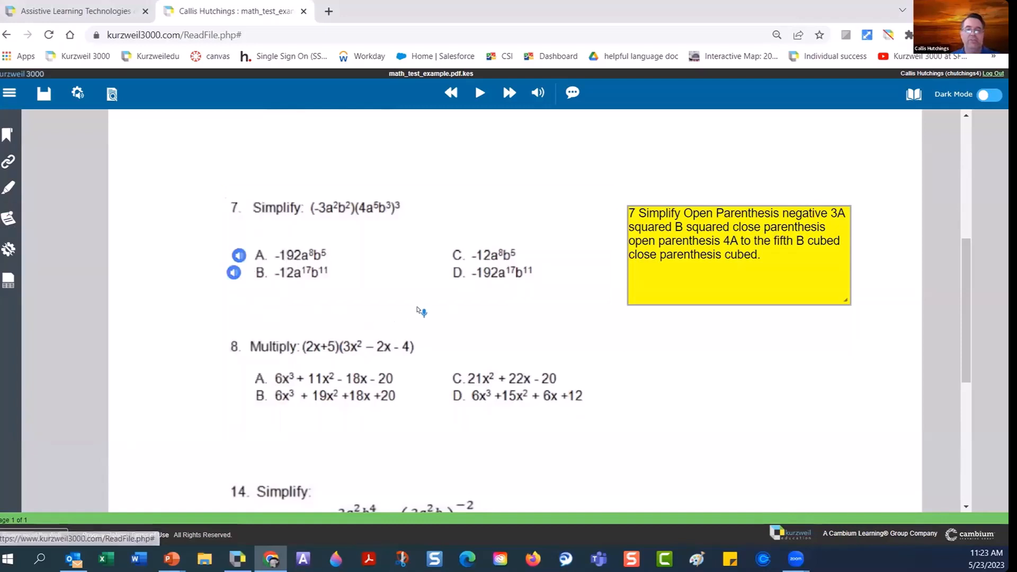
{"action": "left_click", "coordinate": [438, 265]}
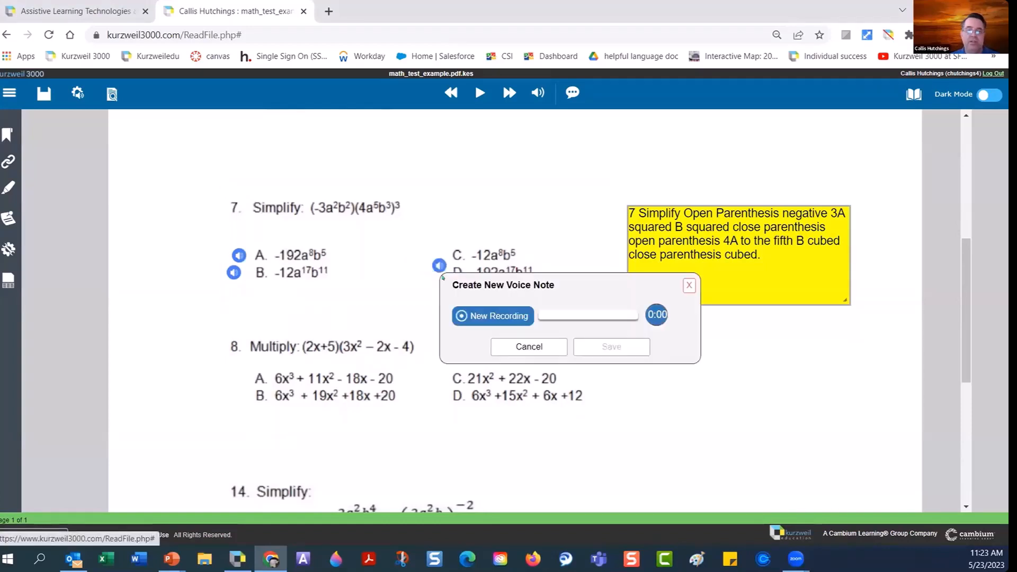
{"action": "left_click", "coordinate": [544, 349]}
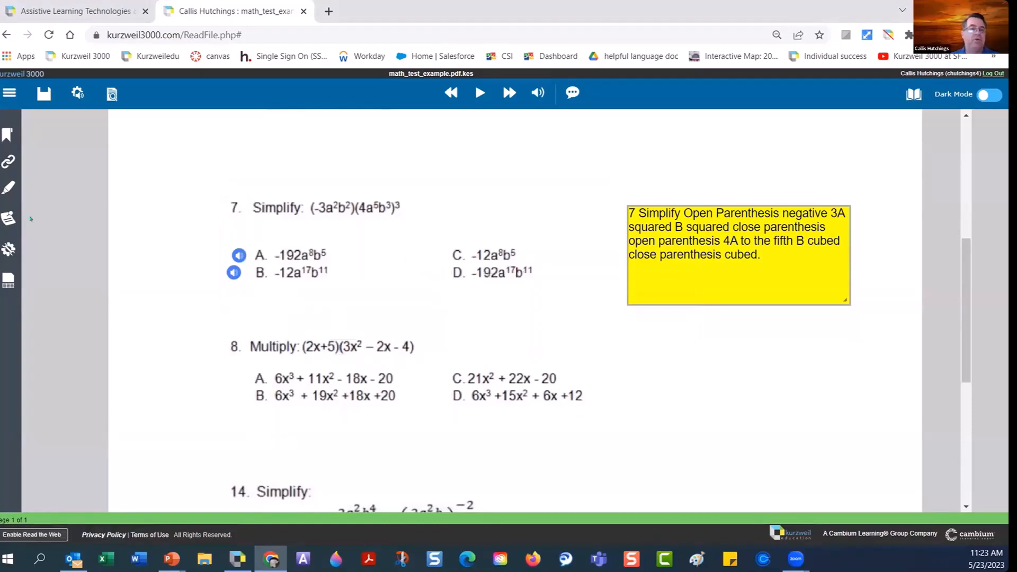
{"action": "left_click", "coordinate": [8, 218]}
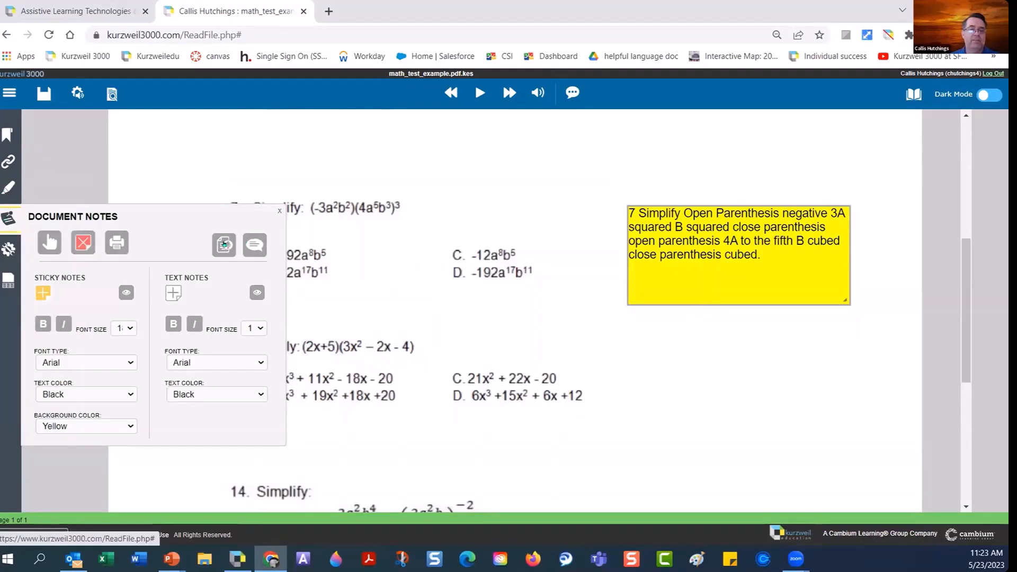
{"action": "left_click", "coordinate": [224, 243]}
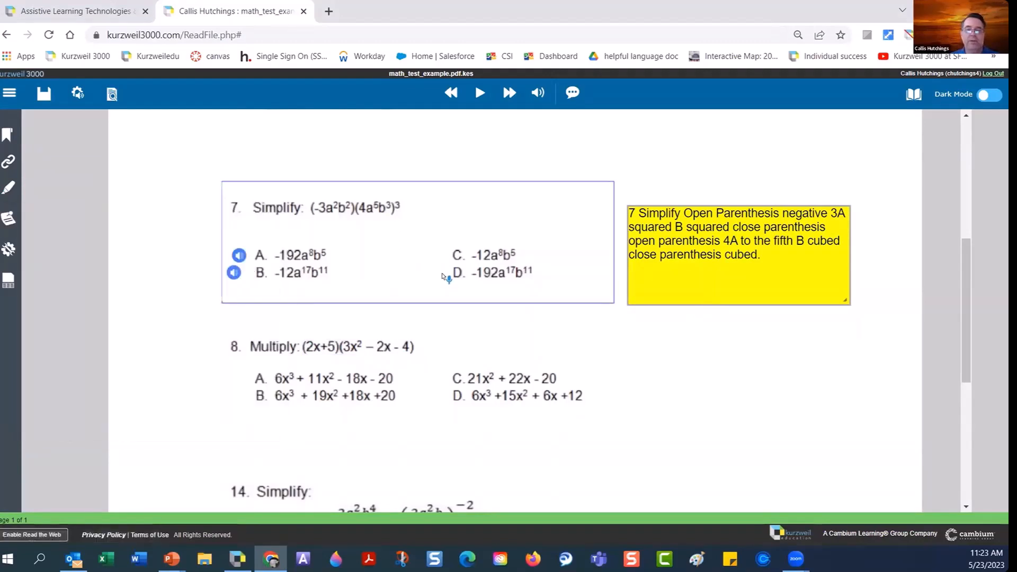
{"action": "left_click", "coordinate": [443, 275]}
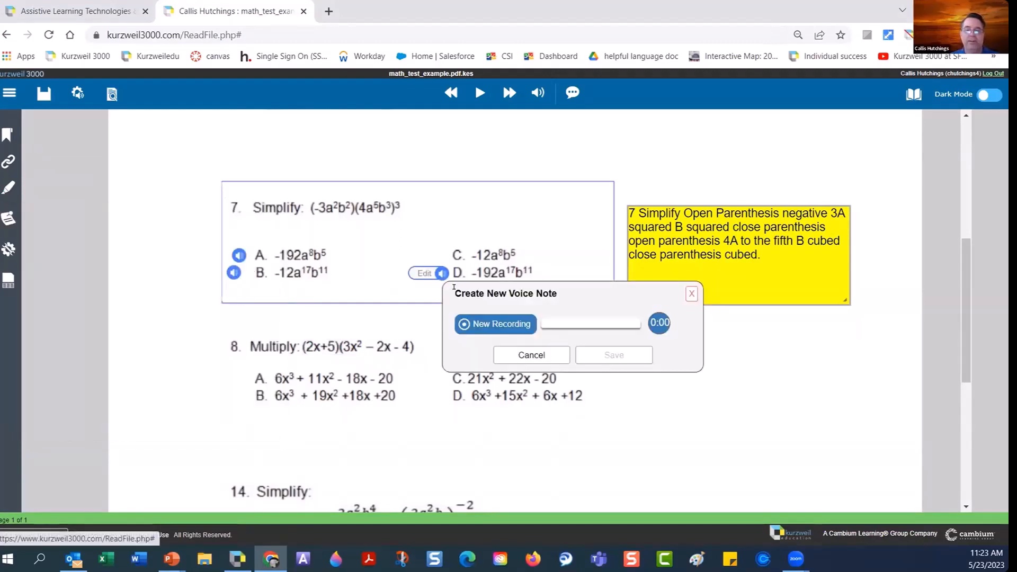
{"action": "left_click", "coordinate": [503, 324]}
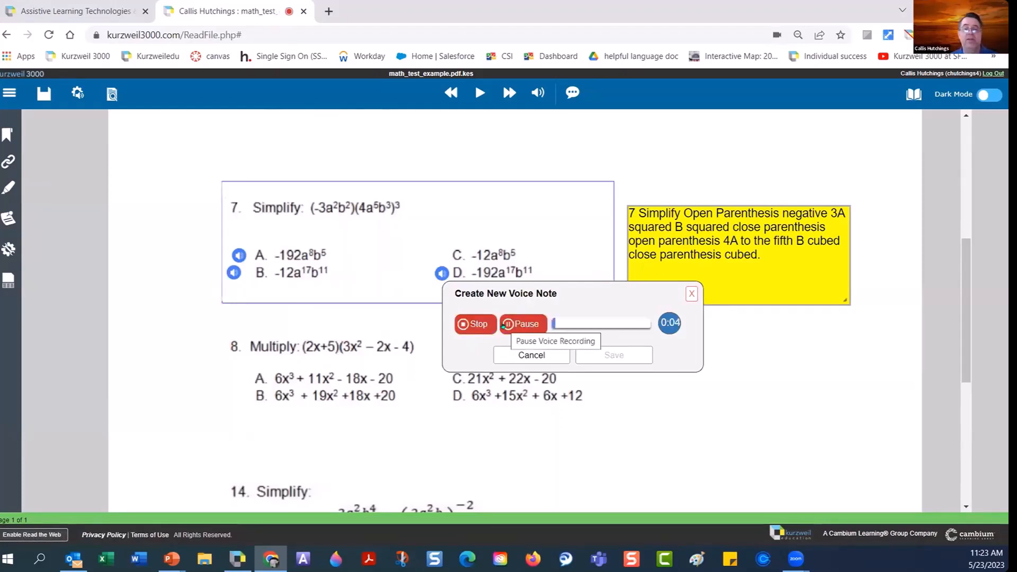
{"action": "left_click", "coordinate": [474, 325]}
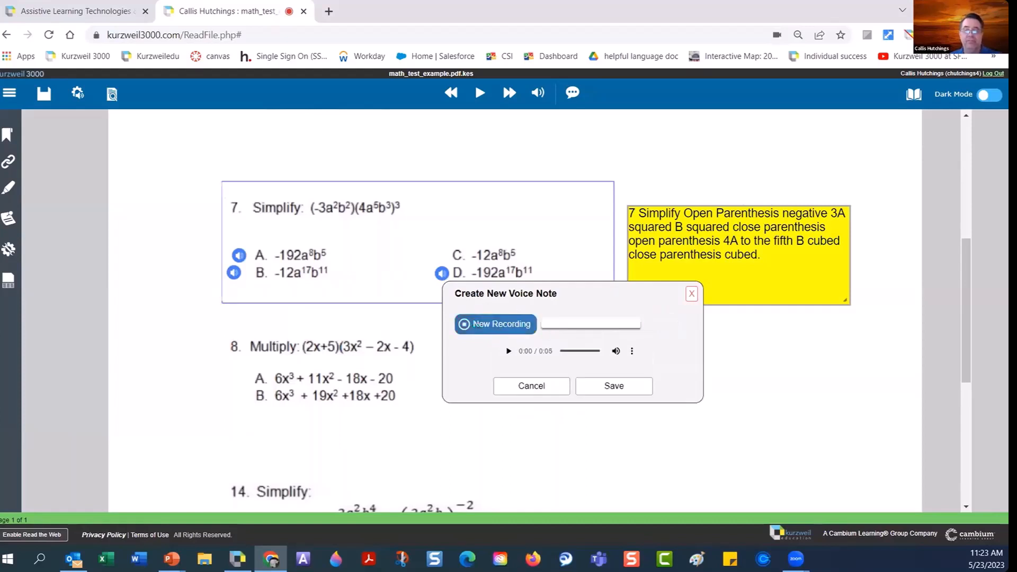
{"action": "left_click", "coordinate": [610, 386]}
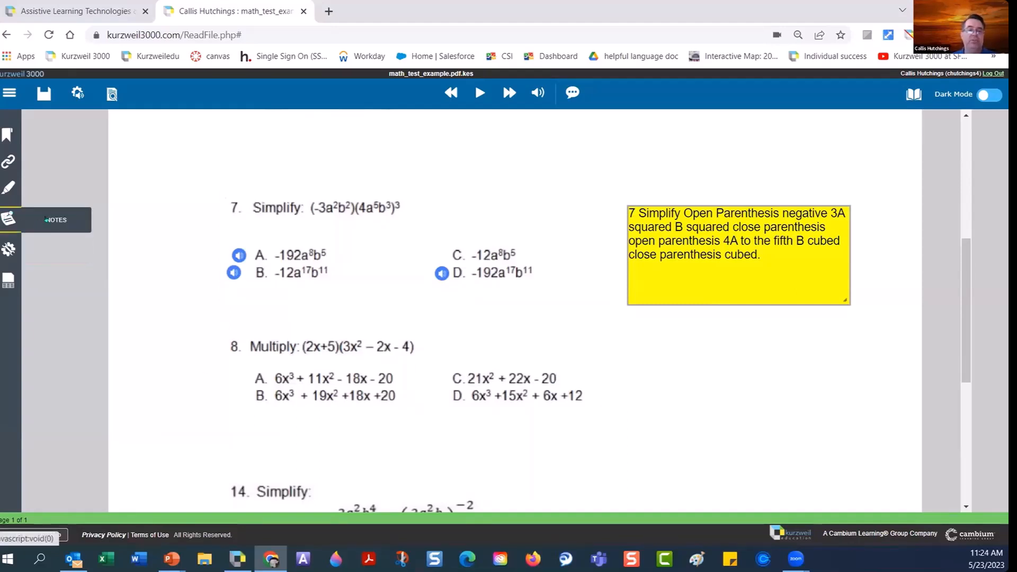
Toggle the Notes panel open and closed, then bring up Audio Options from the toolbar gear.
{"action": "left_click", "coordinate": [8, 219]}
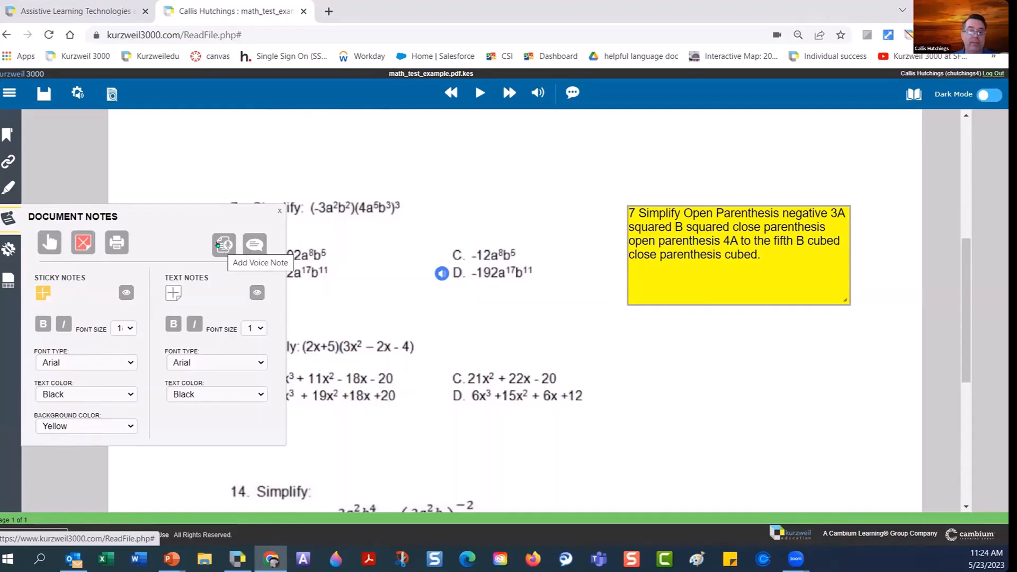
{"action": "left_click", "coordinate": [218, 245]}
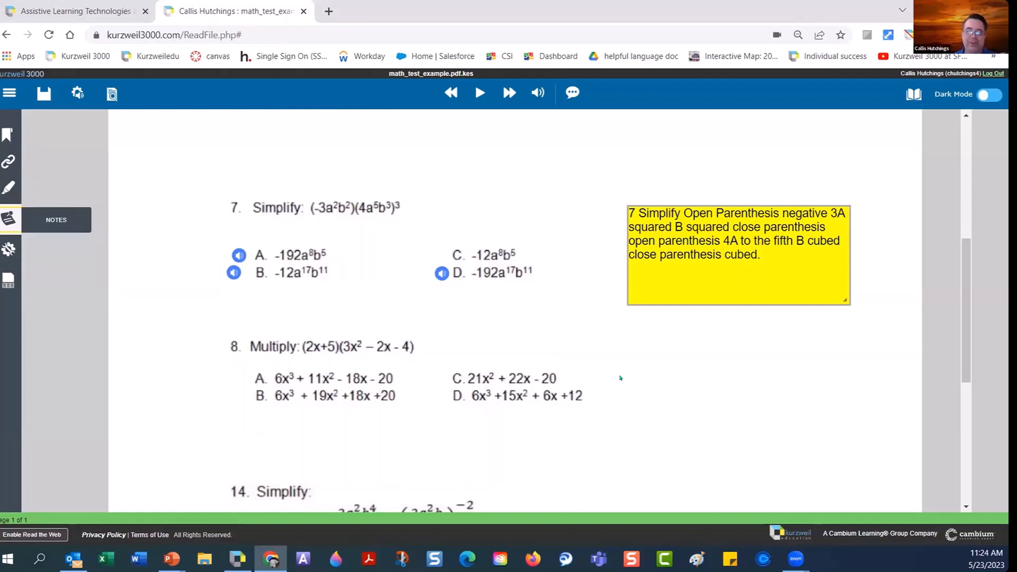
{"action": "mouse_move", "coordinate": [443, 292]}
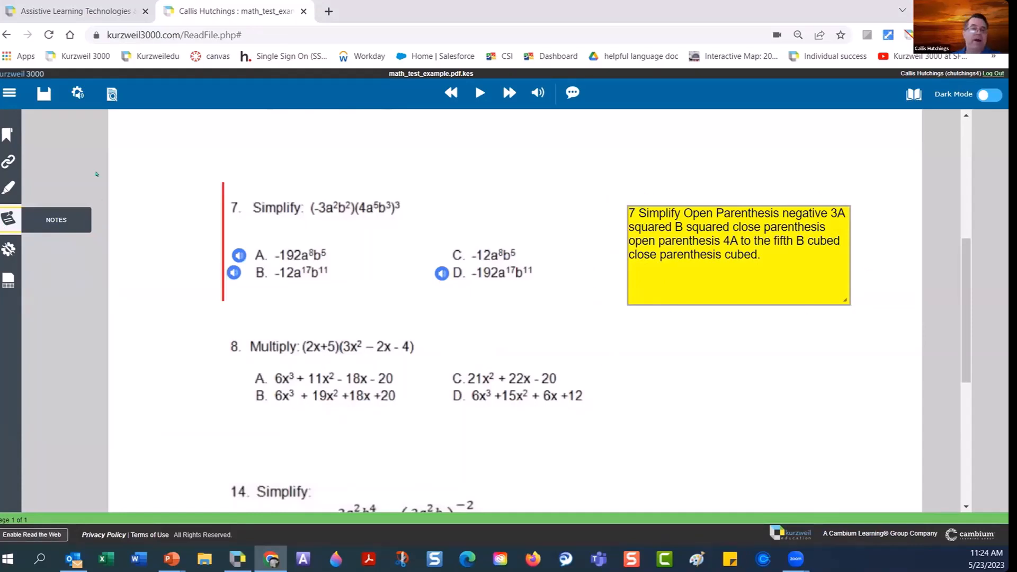
{"action": "left_click", "coordinate": [78, 94]}
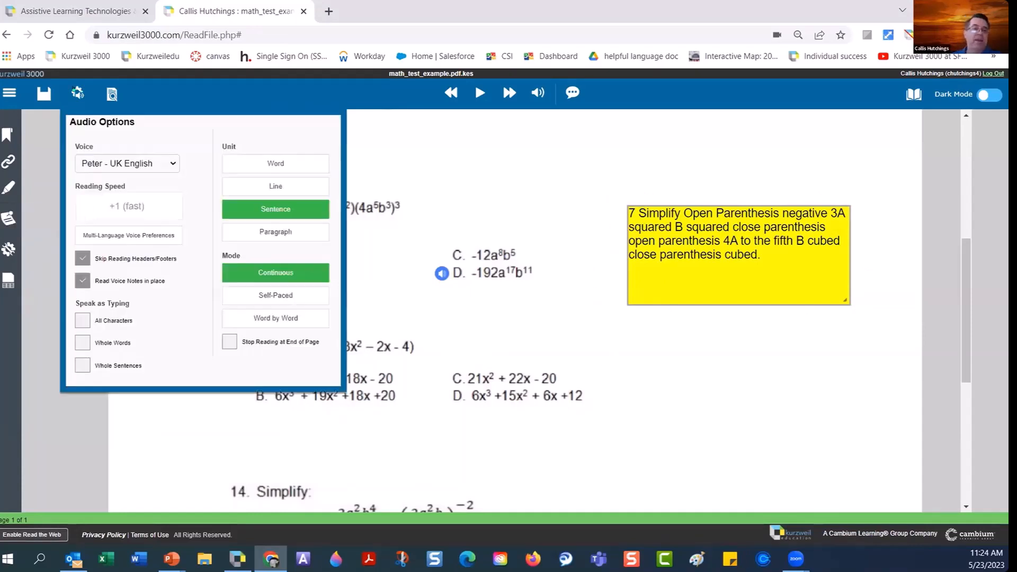
Check the document view options, then open the Notes tools and start a bubble note by question 14.
{"action": "left_click", "coordinate": [112, 94]}
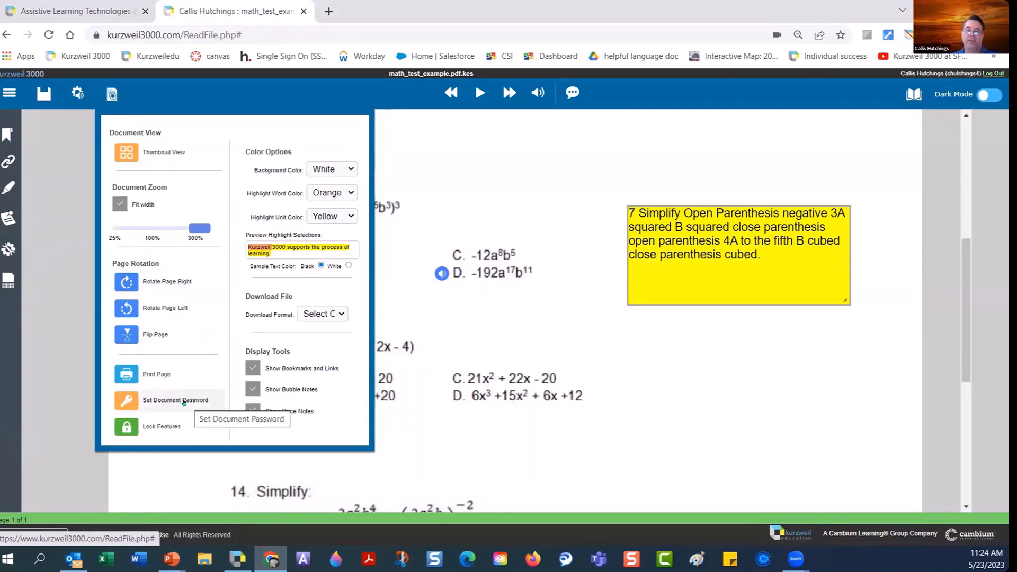
{"action": "left_click", "coordinate": [722, 481]}
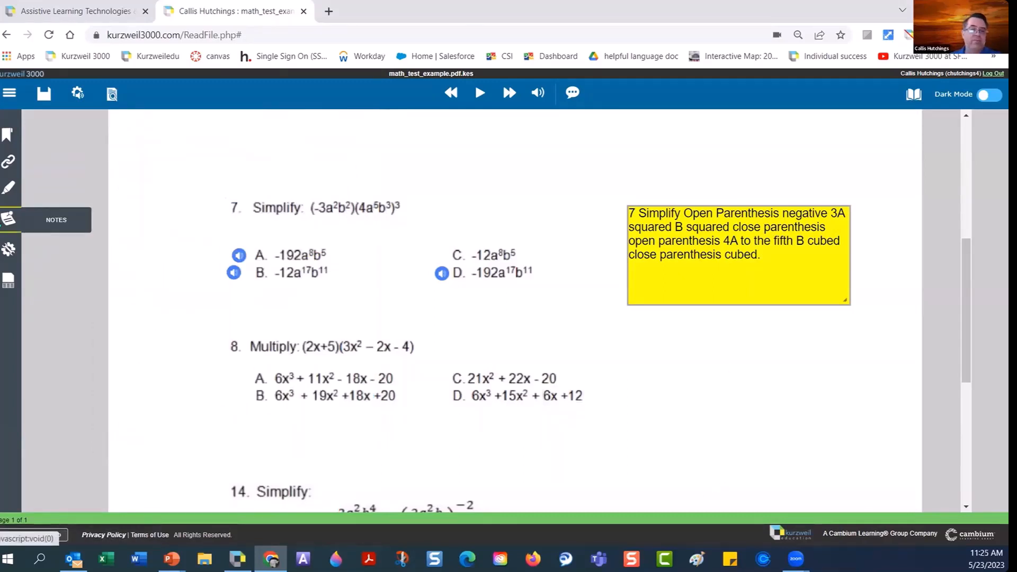
{"action": "left_click", "coordinate": [8, 219]}
{"action": "left_click", "coordinate": [257, 249]}
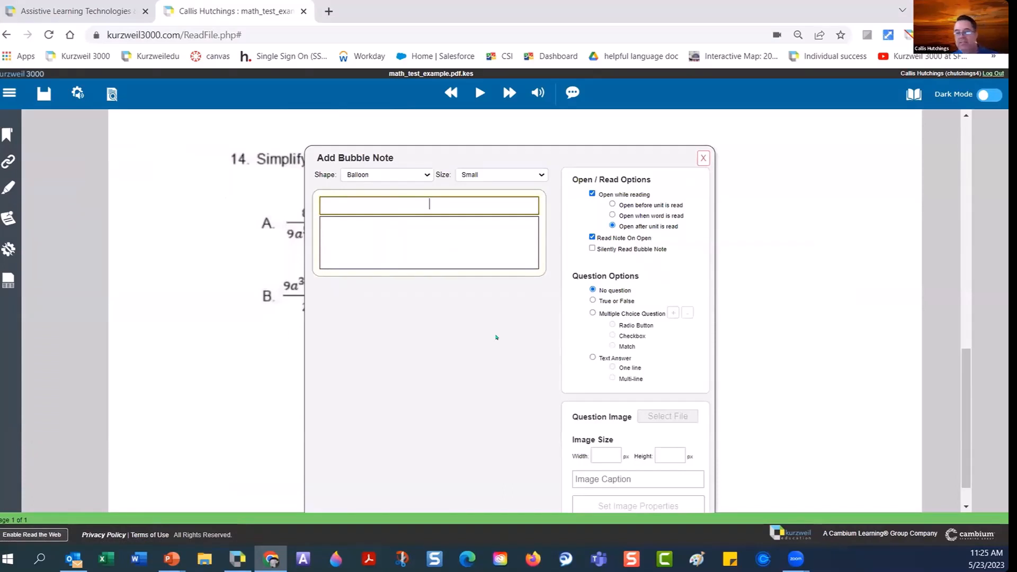
Discard the empty bubble note and bring question 14 with its four answers back into view.
{"action": "scroll", "coordinate": [496, 337], "scroll_direction": "down", "scroll_amount": 1}
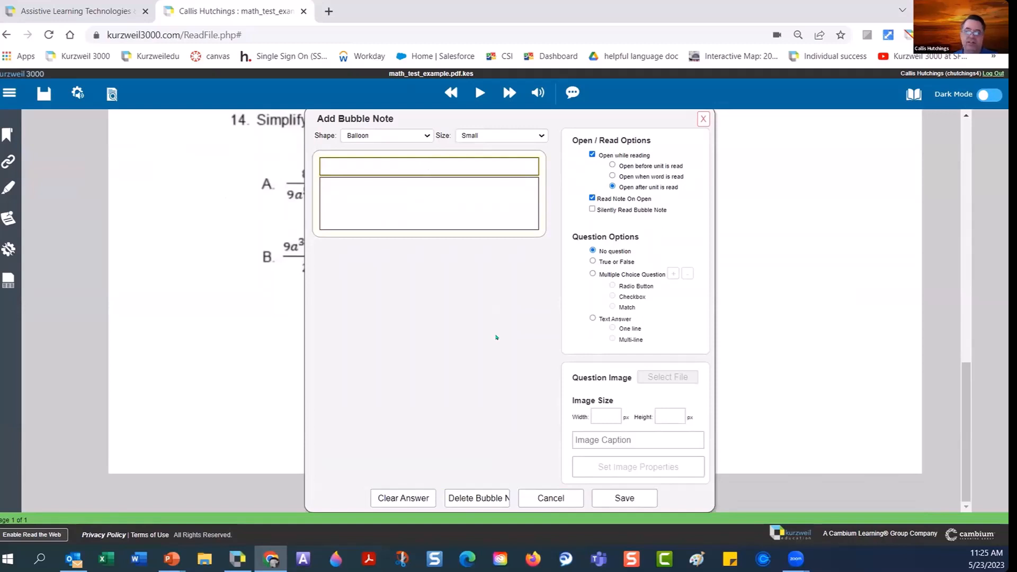
{"action": "scroll", "coordinate": [496, 337], "scroll_direction": "up", "scroll_amount": 4}
{"action": "left_click", "coordinate": [701, 318]}
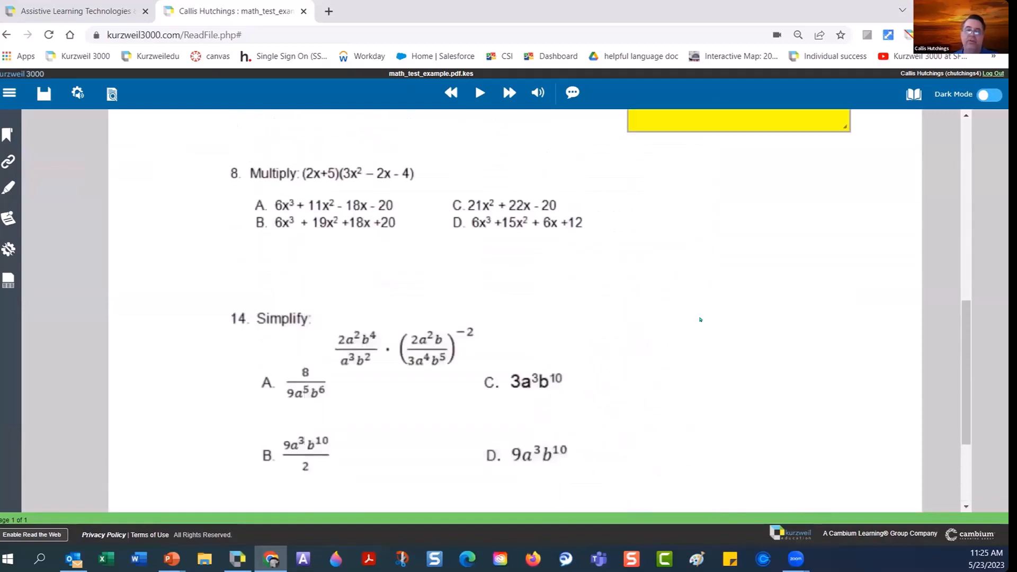
{"action": "scroll", "coordinate": [670, 295], "scroll_direction": "down", "scroll_amount": 1}
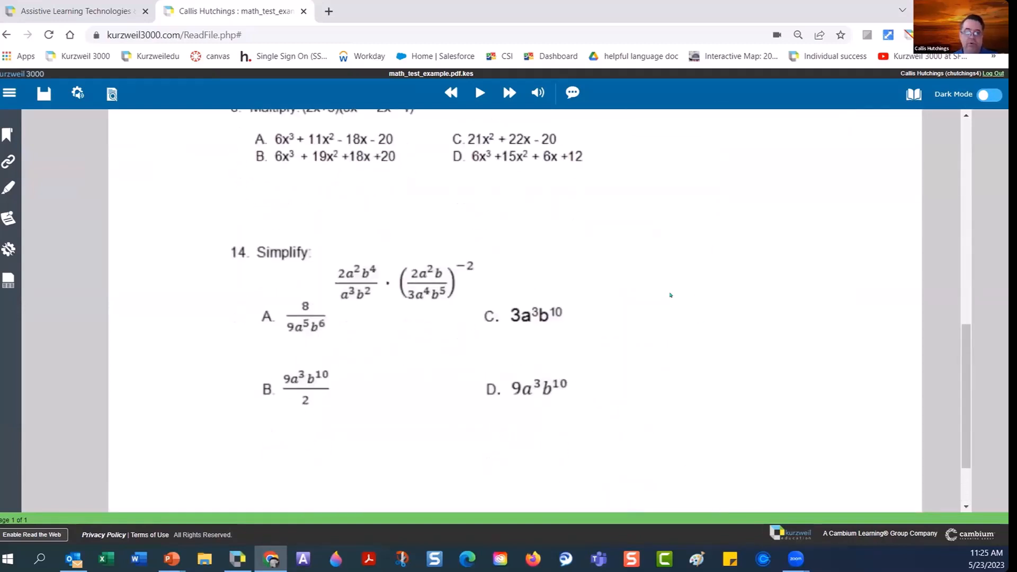